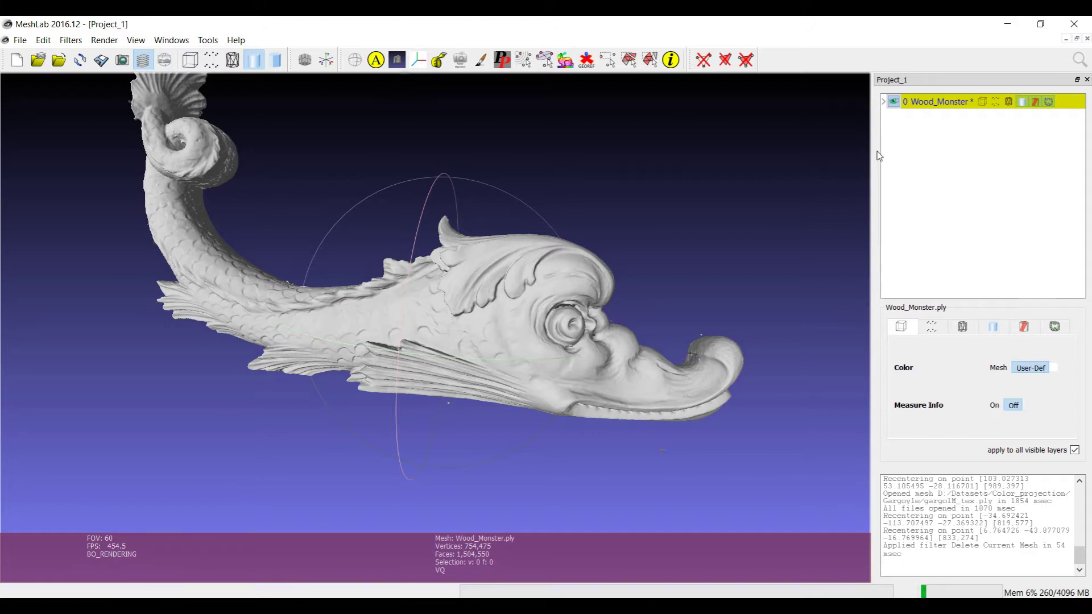
Select a rectangle of faces on the monster's head, toggling the Selected Face highlight off and on.
click(1024, 327)
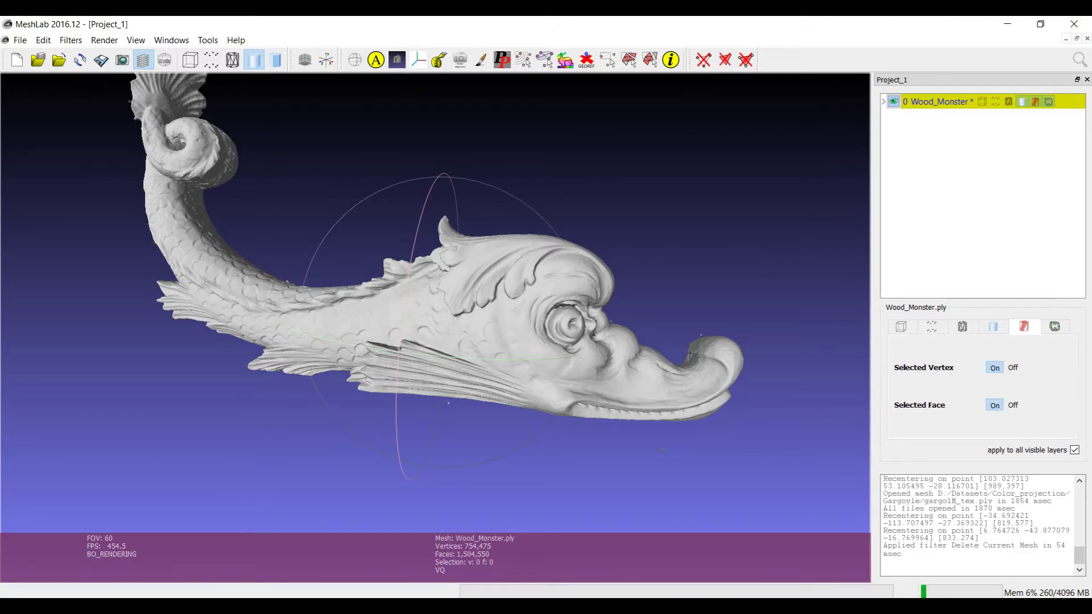
click(628, 60)
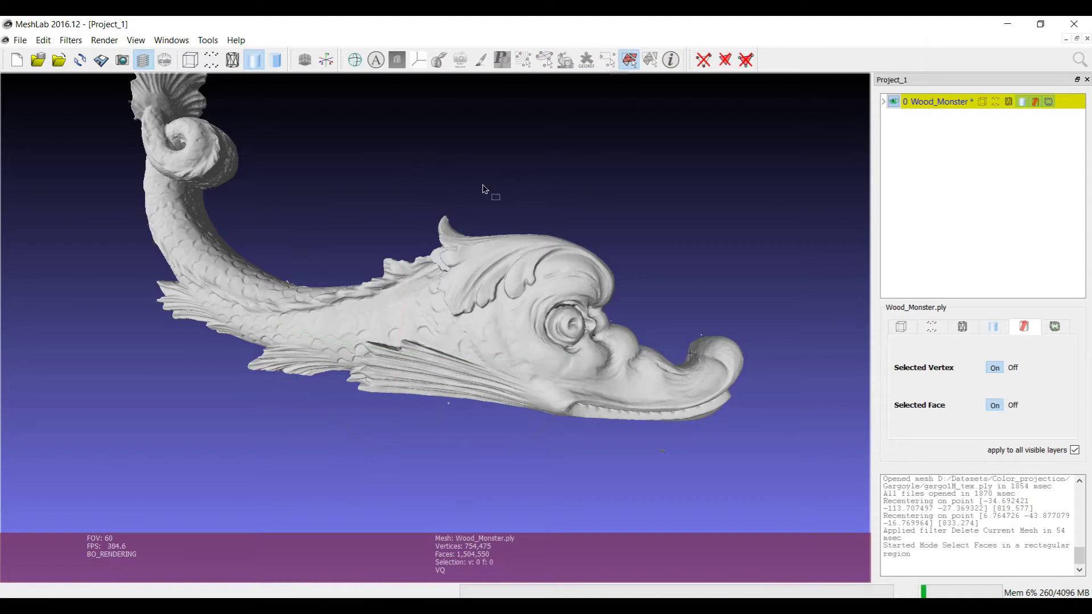
drag(482, 185, 572, 286)
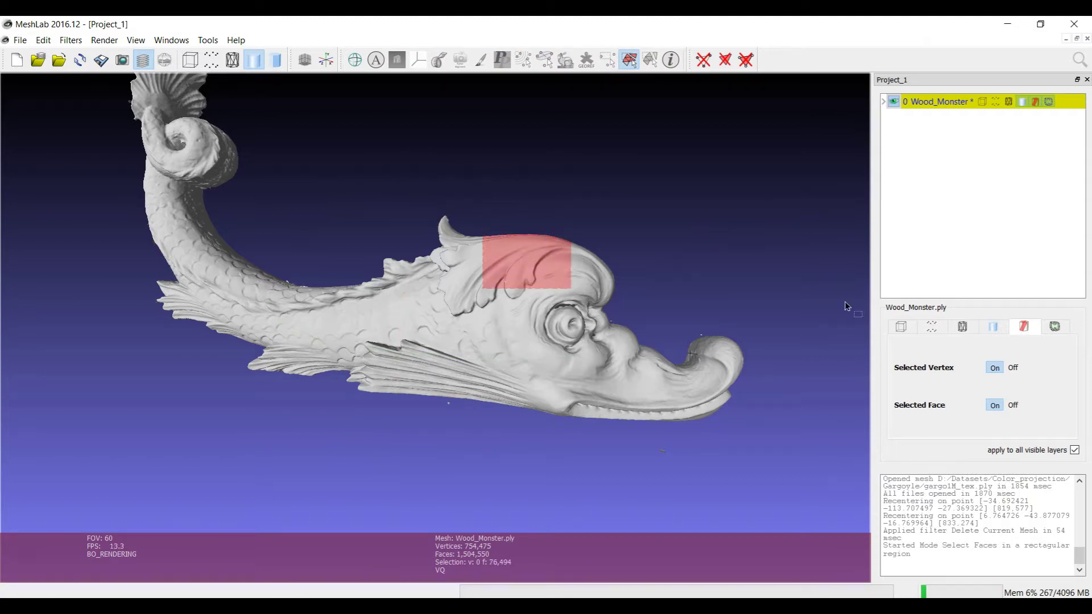
click(1014, 406)
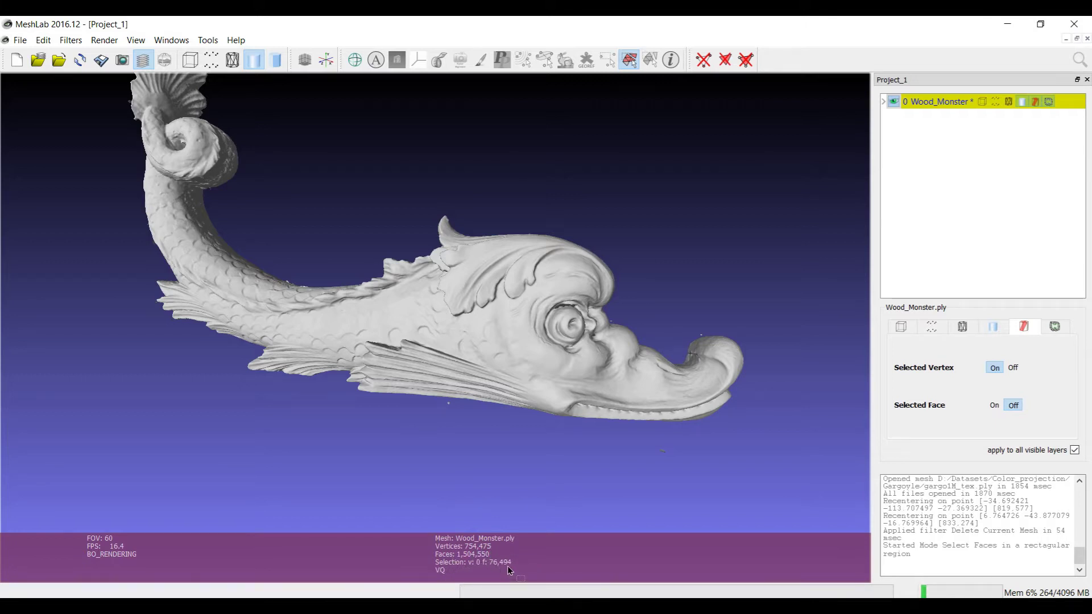
click(995, 405)
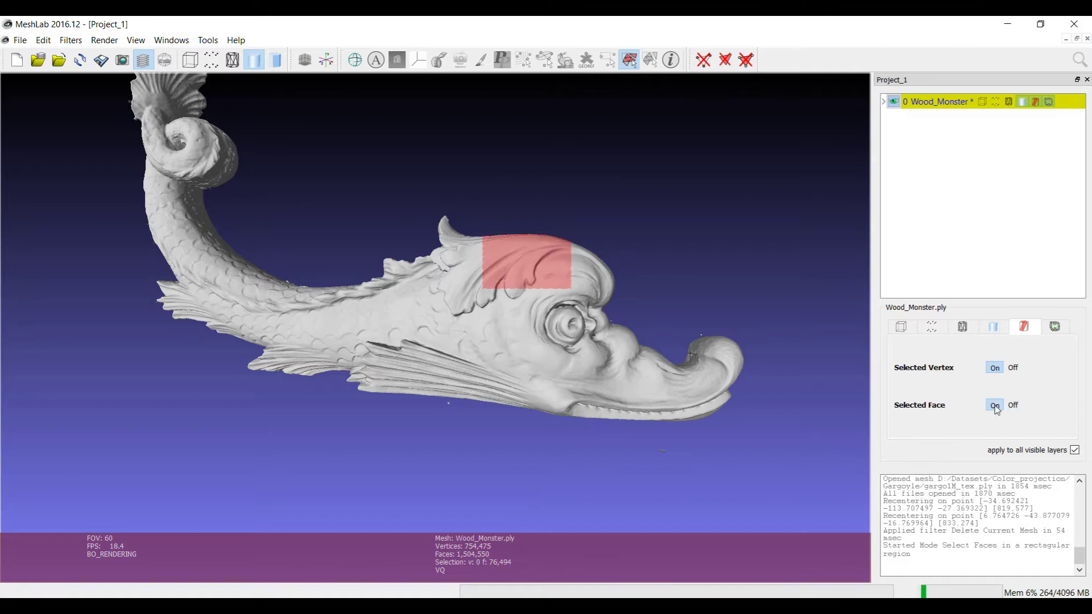
Select a rectangle of vertices on the body, toggling the Selected Vertex highlight off and on.
click(629, 62)
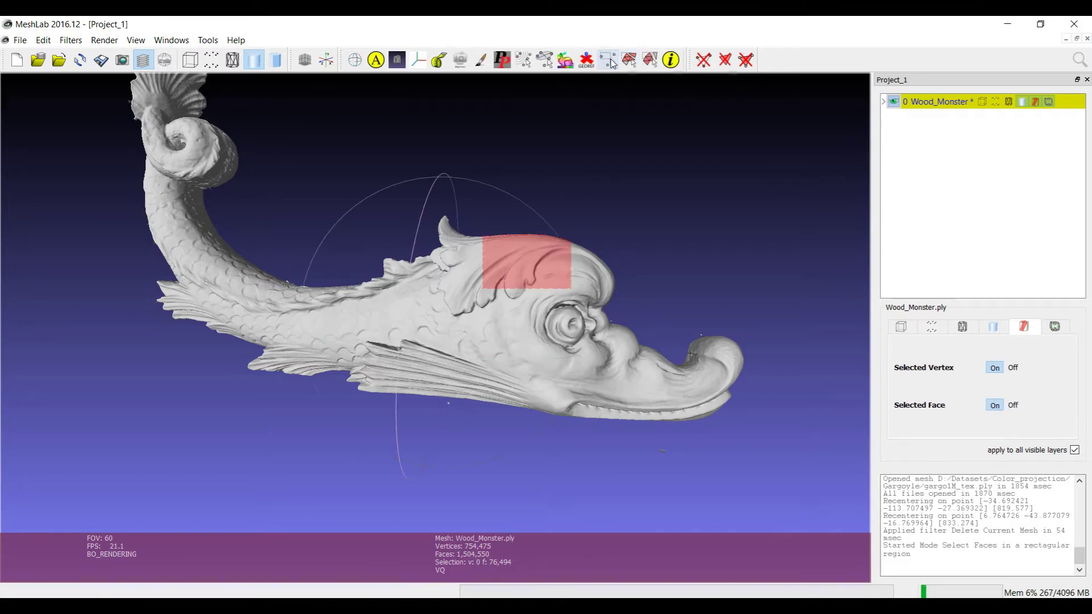
click(609, 59)
drag(346, 231, 401, 306)
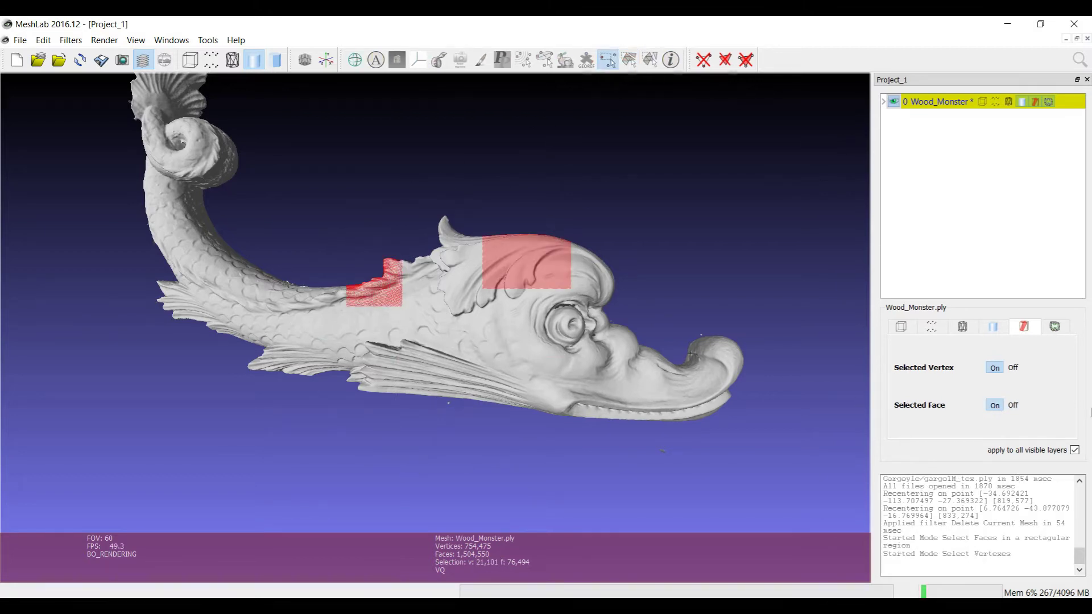
click(1013, 368)
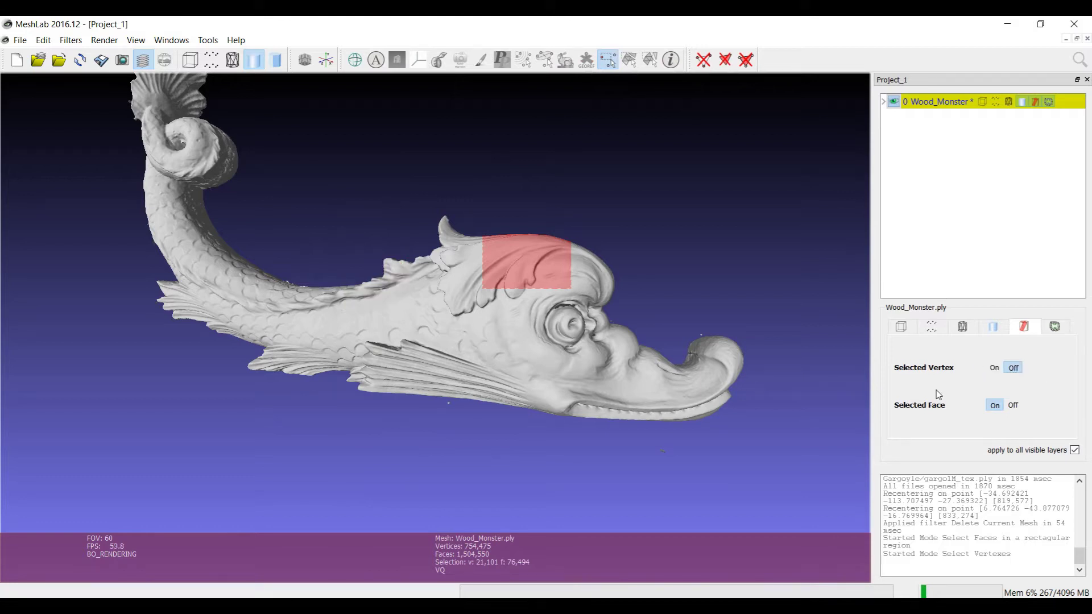
click(995, 368)
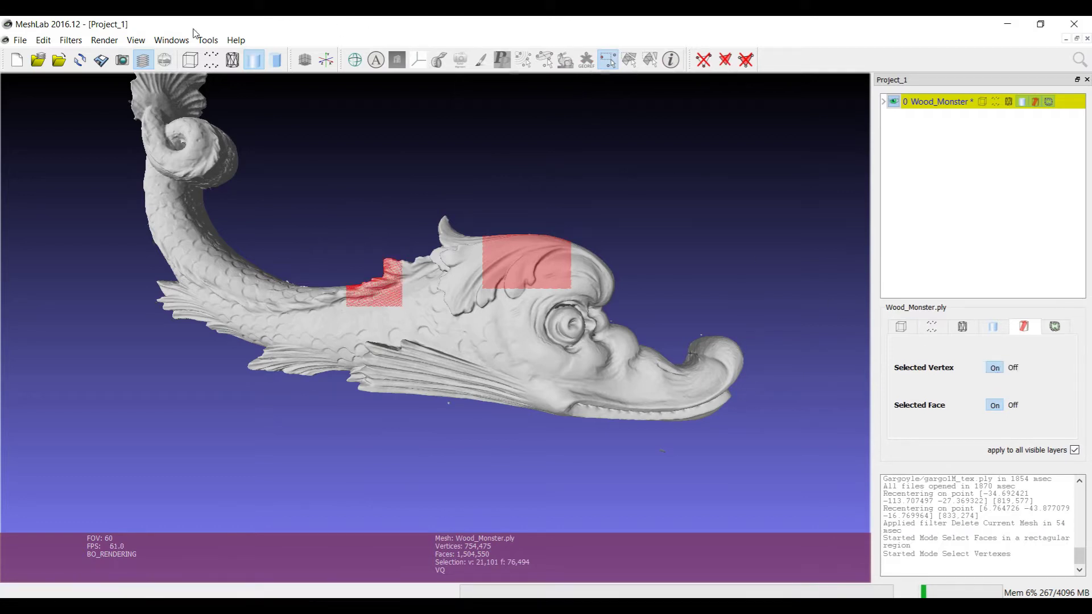
Clear all selected faces and vertices with Filters > Selection > Select None.
click(615, 60)
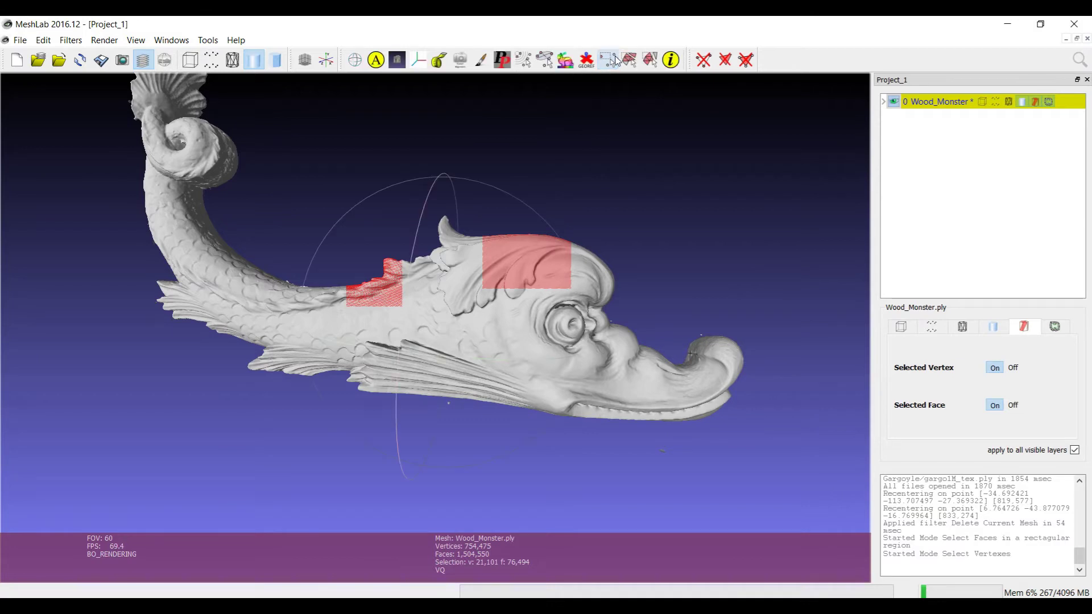
click(71, 40)
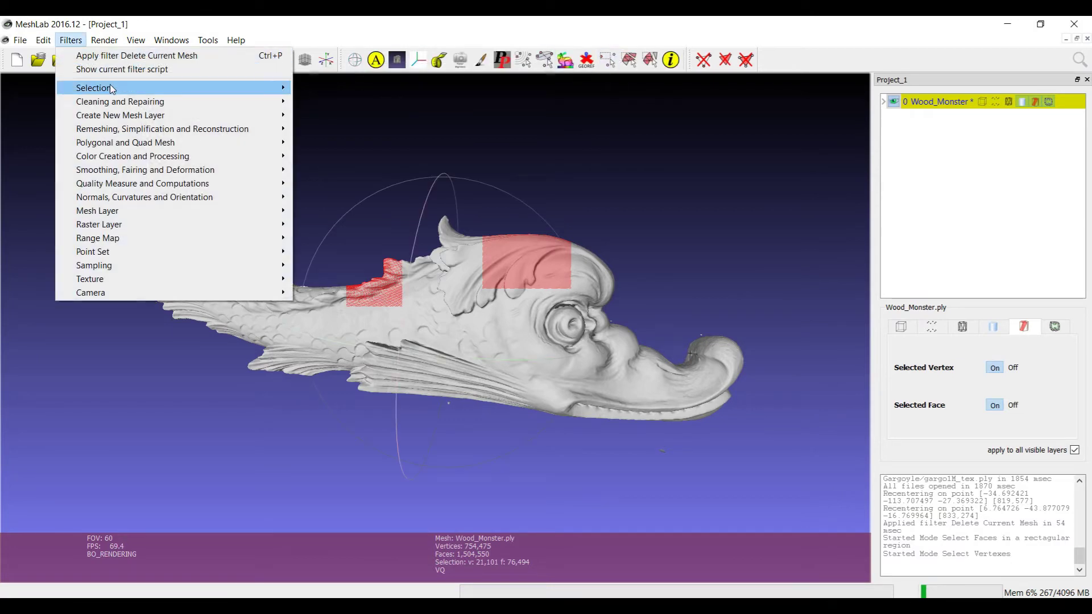
mouse_move(113, 88)
click(374, 284)
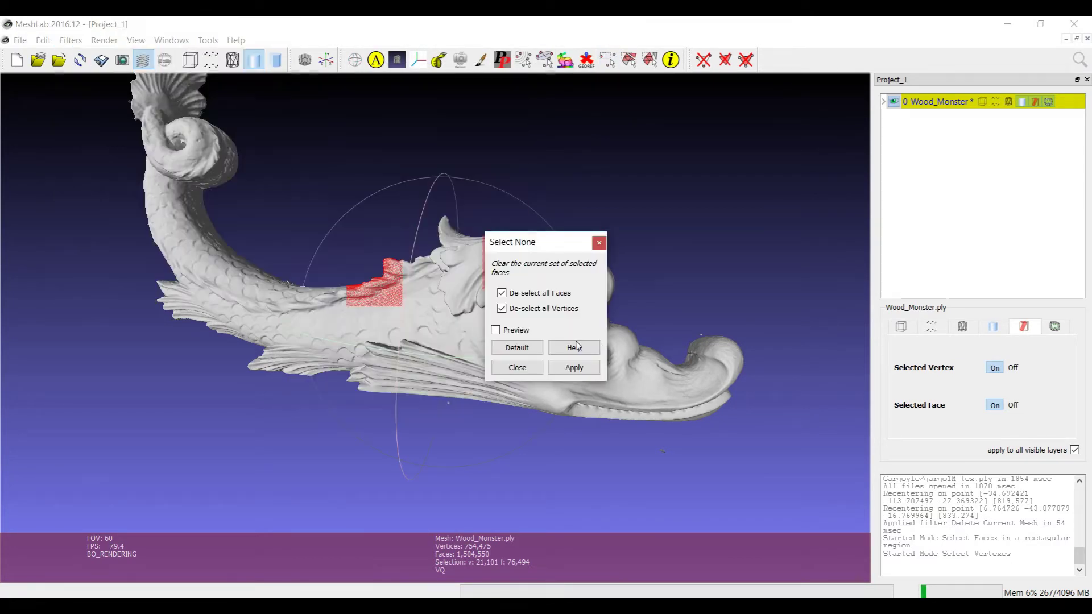
click(574, 368)
click(517, 368)
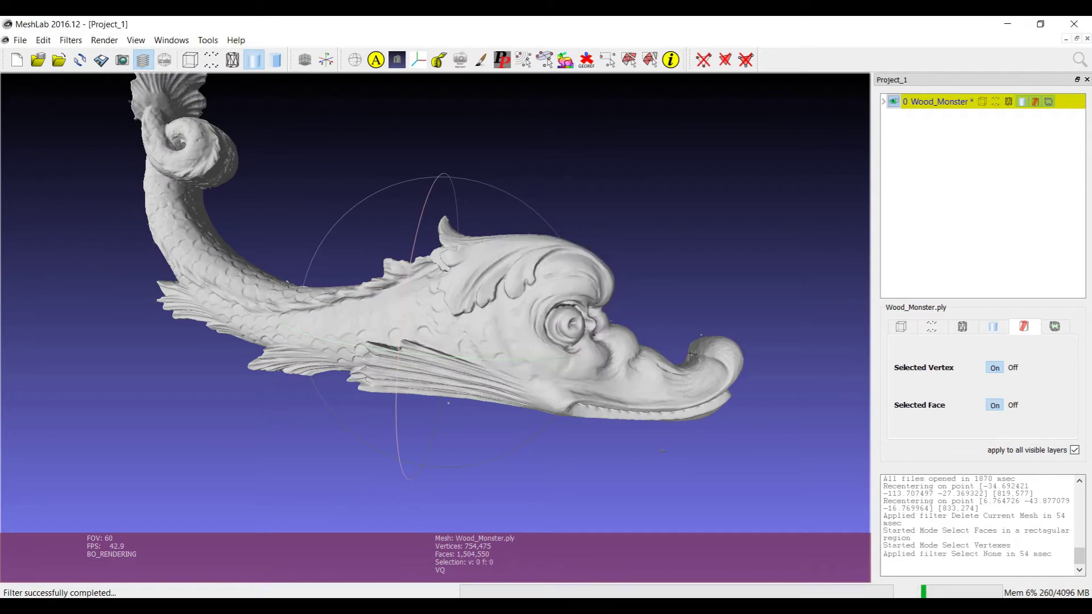
Rotate the monster and bring up the boundary and non-manifold display options.
drag(332, 353, 711, 307)
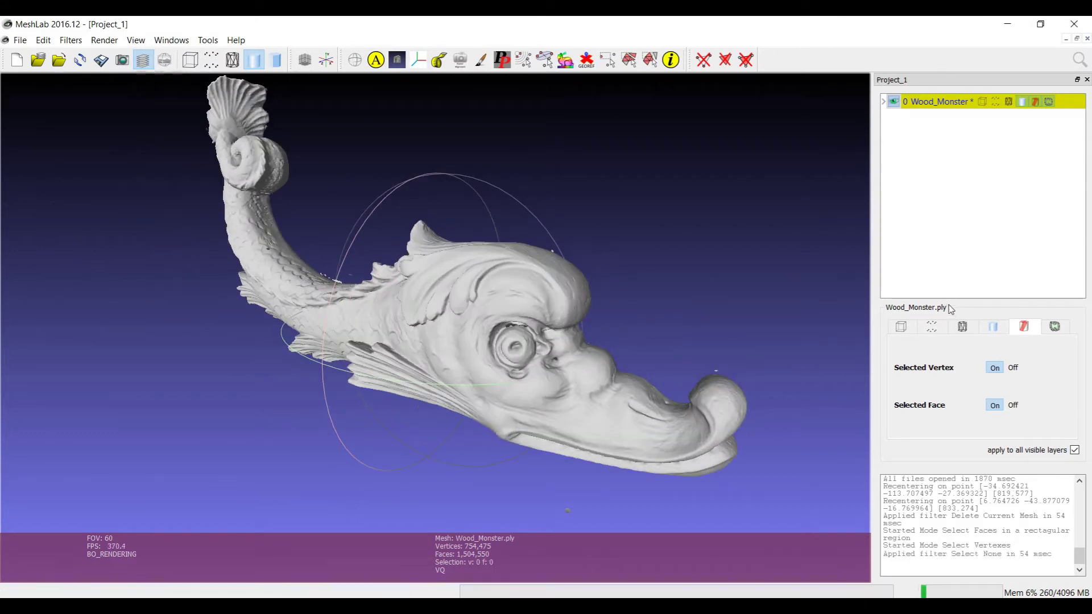
click(1061, 331)
mouse_move(419, 341)
mouse_down()
mouse_move(428, 357)
mouse_move(498, 324)
mouse_move(490, 376)
mouse_move(460, 278)
mouse_move(413, 321)
mouse_up()
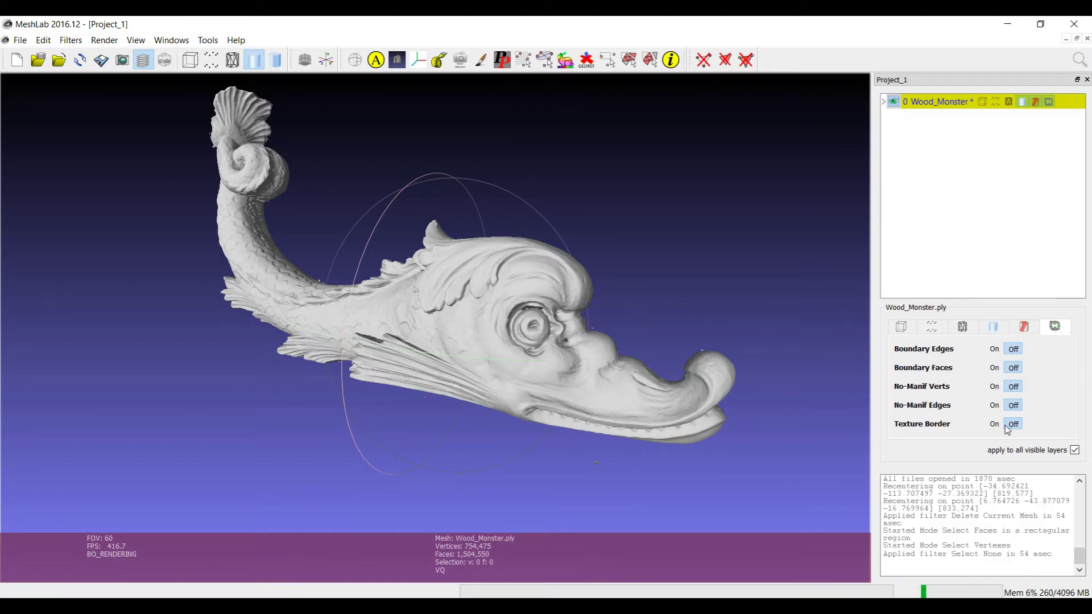
Turn on Boundary Edges and zoom in on the monster's eye area.
click(995, 351)
double_click(543, 296)
scroll(436, 329, up, 6)
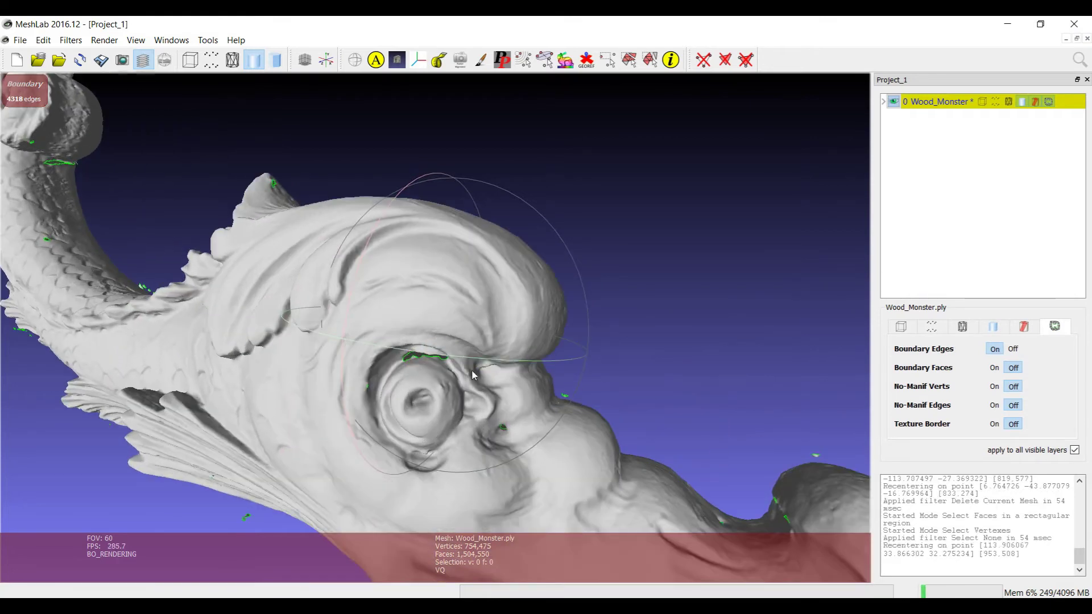
drag(427, 398, 387, 418)
drag(517, 379, 557, 373)
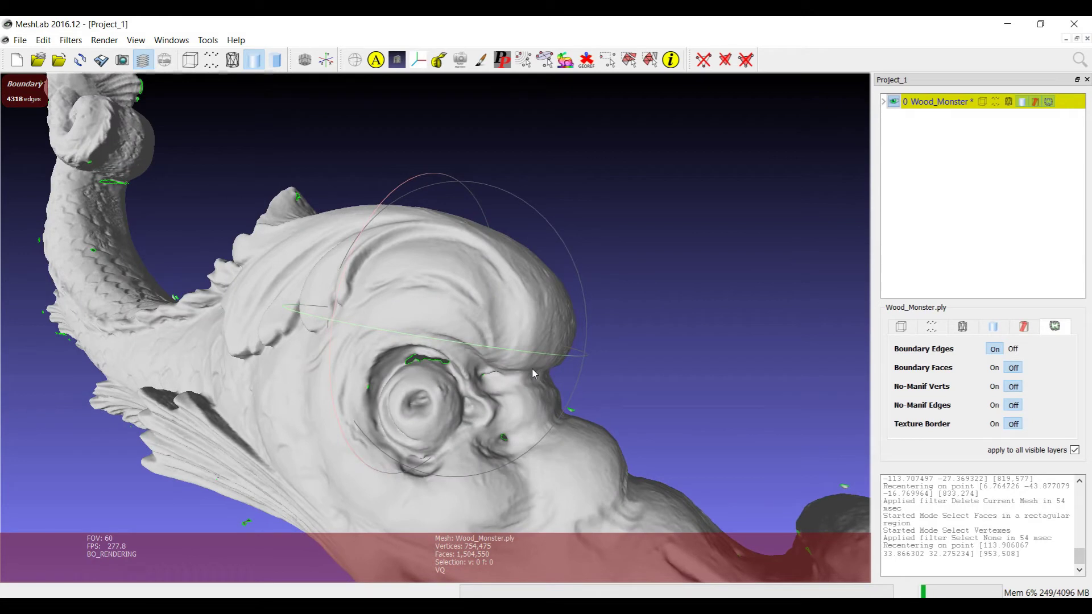
double_click(366, 373)
scroll(439, 332, up, 5)
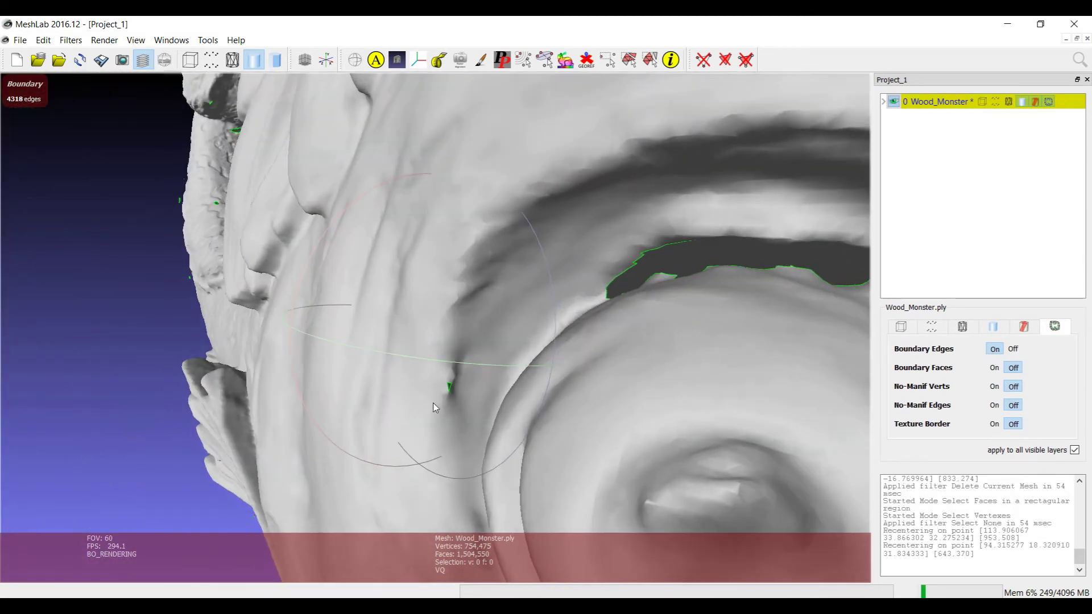
Orbit and zoom until the open hole above the spiral eye is centred.
scroll(451, 385, down, 3)
drag(451, 385, 426, 268)
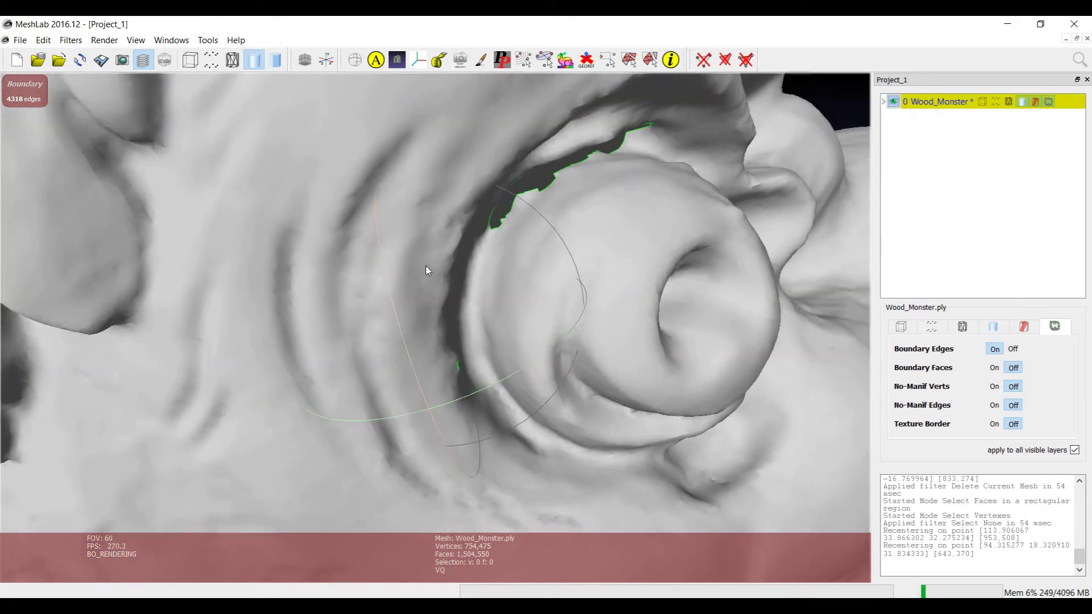
scroll(427, 268, down, 2)
scroll(426, 264, down, 5)
scroll(322, 259, up, 2)
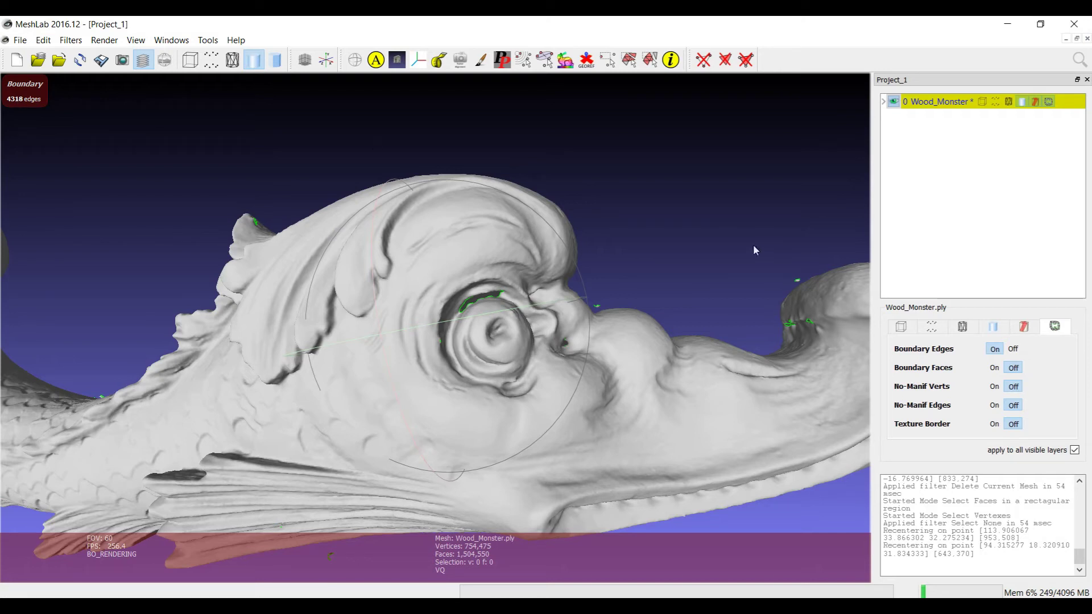
double_click(479, 279)
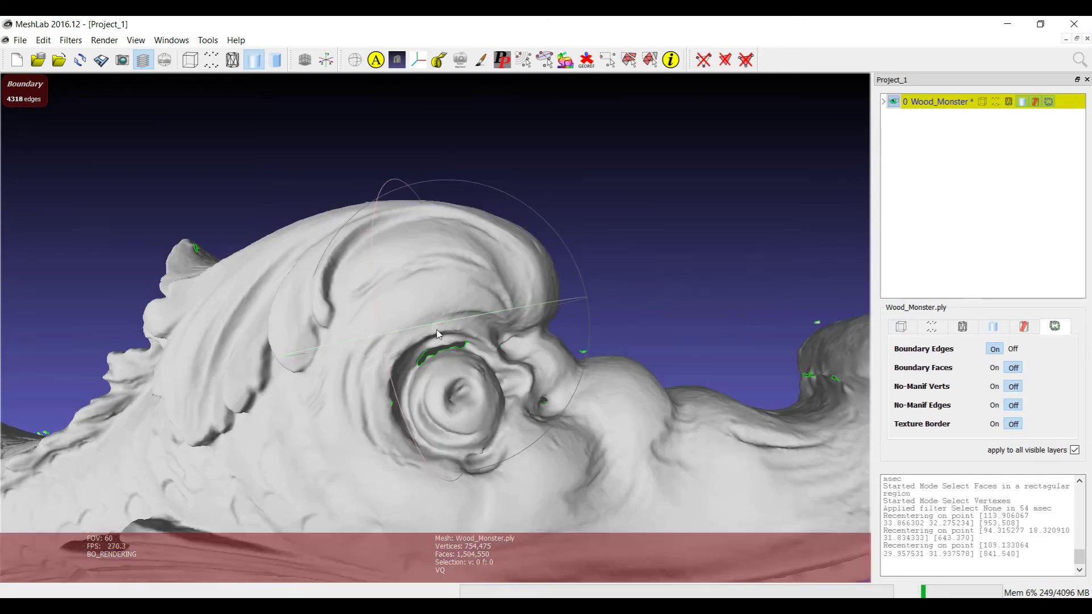
scroll(479, 279, up, 5)
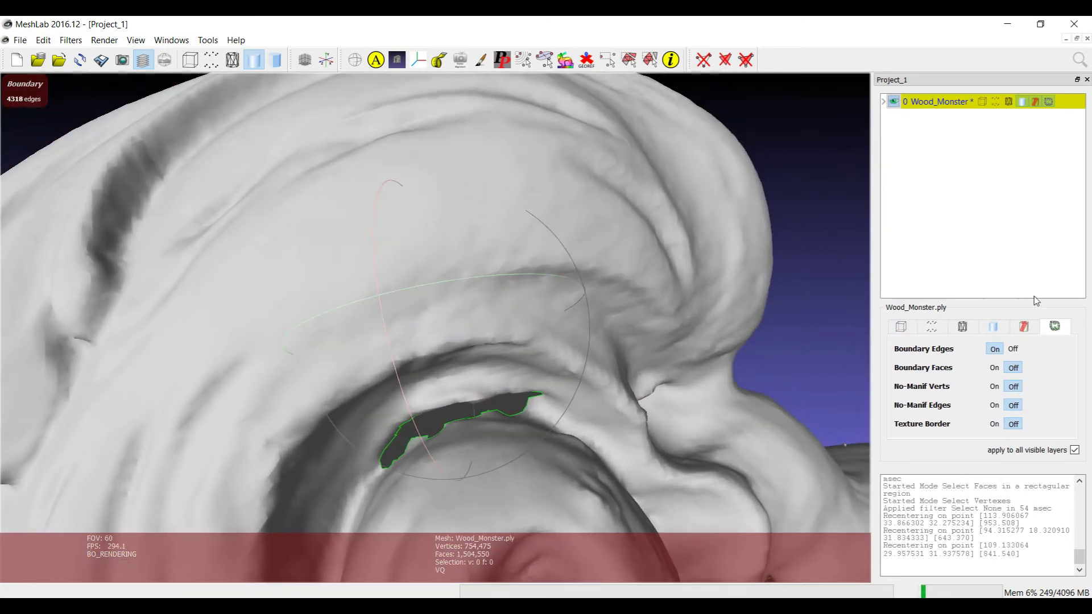
Swap boundary edges for the 3846 boundary faces around the eye hole, then hide them and zoom out.
click(995, 368)
click(1016, 351)
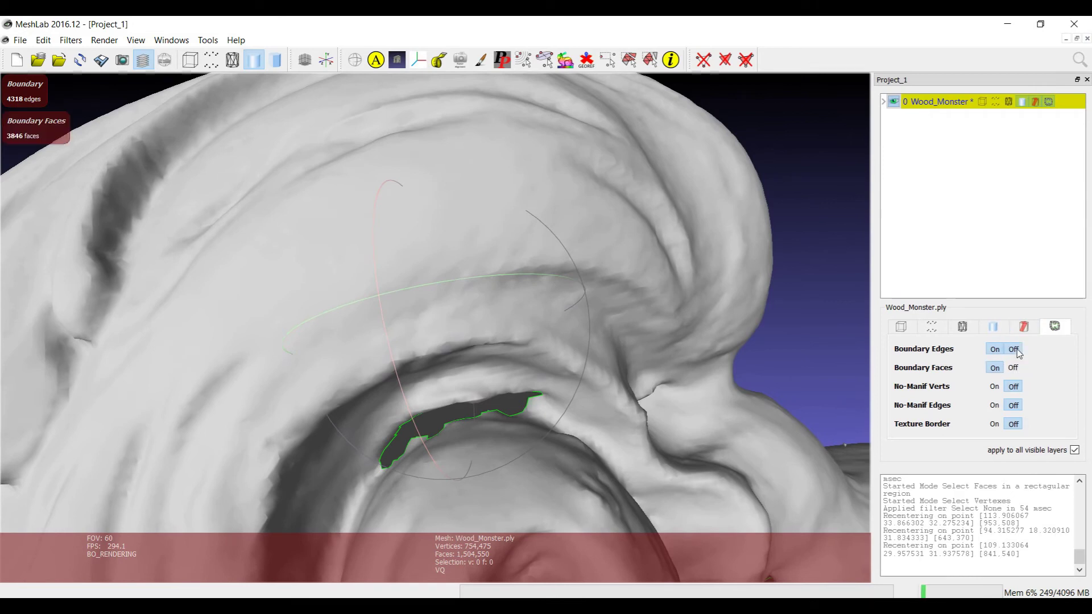
double_click(392, 470)
scroll(442, 322, up, 5)
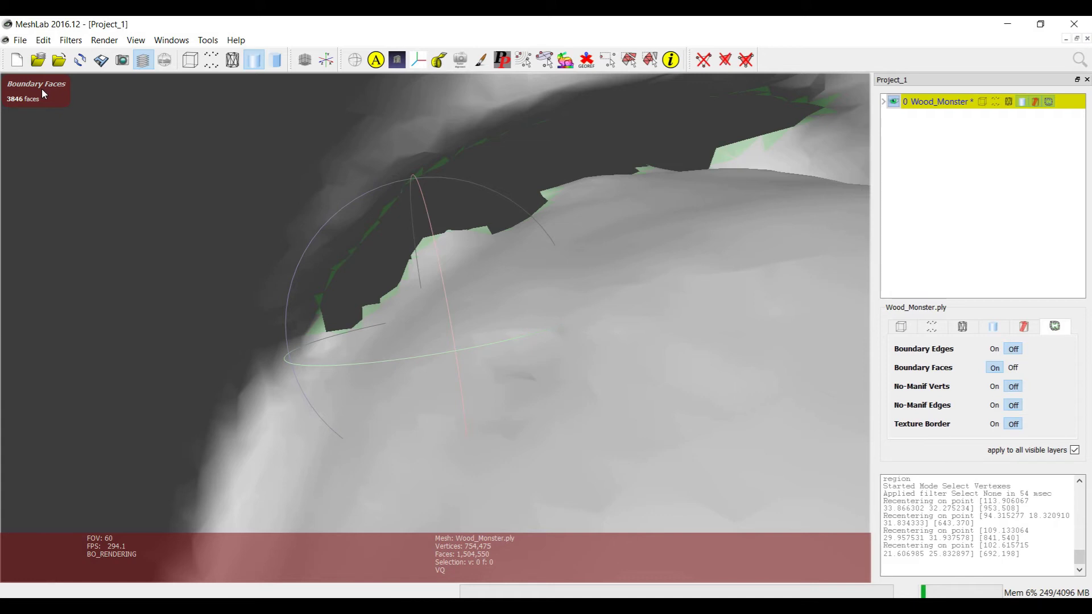
click(1013, 367)
scroll(586, 424, down, 3)
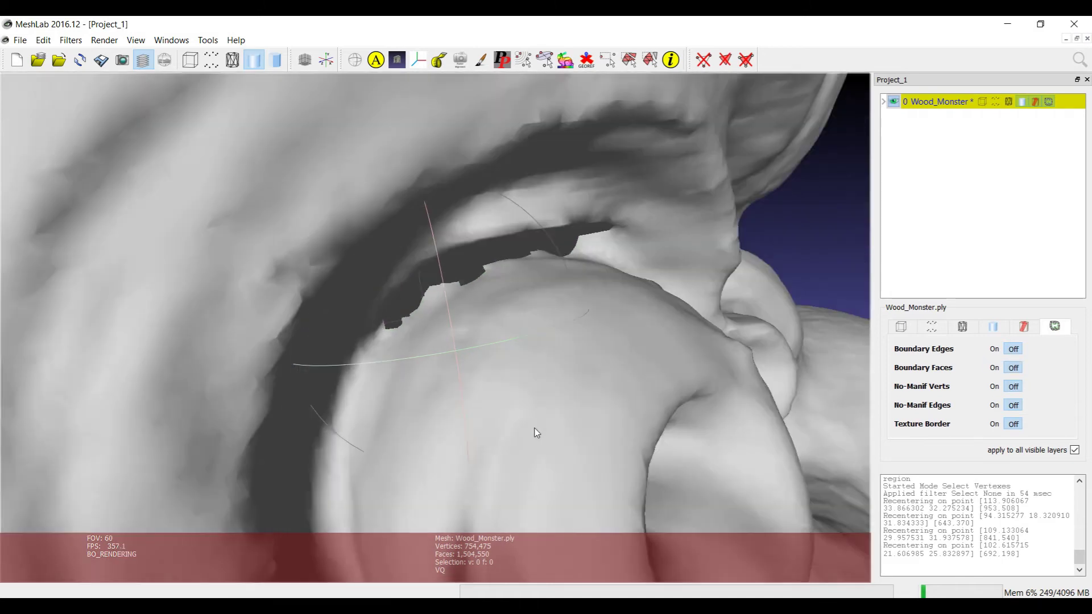
scroll(535, 433, down, 8)
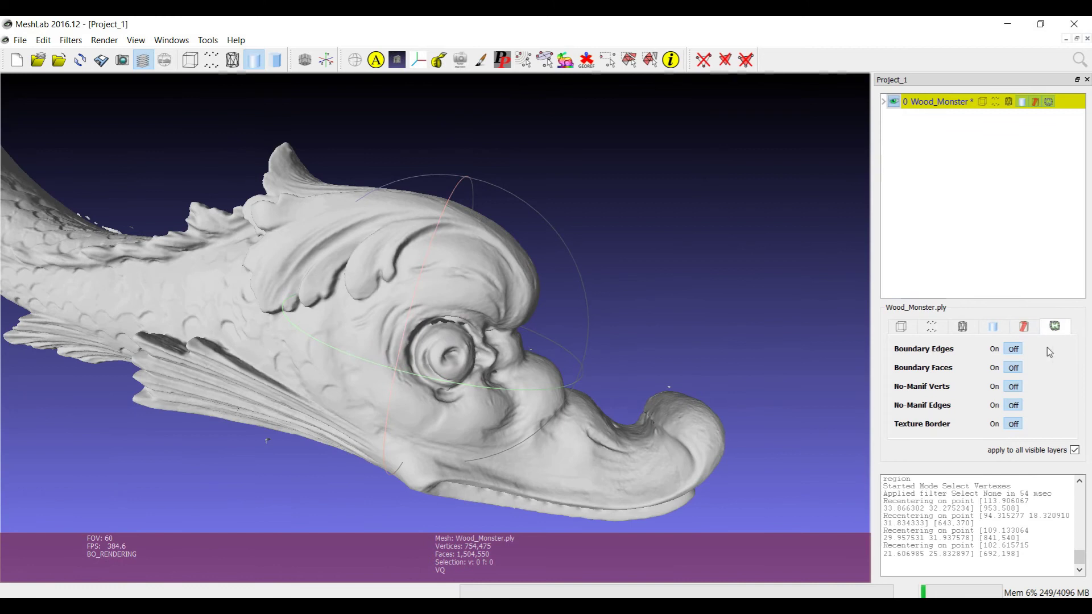
Turn on No-Manif Verts, orbit close to the single non-manifold vertex, then switch it off.
click(995, 387)
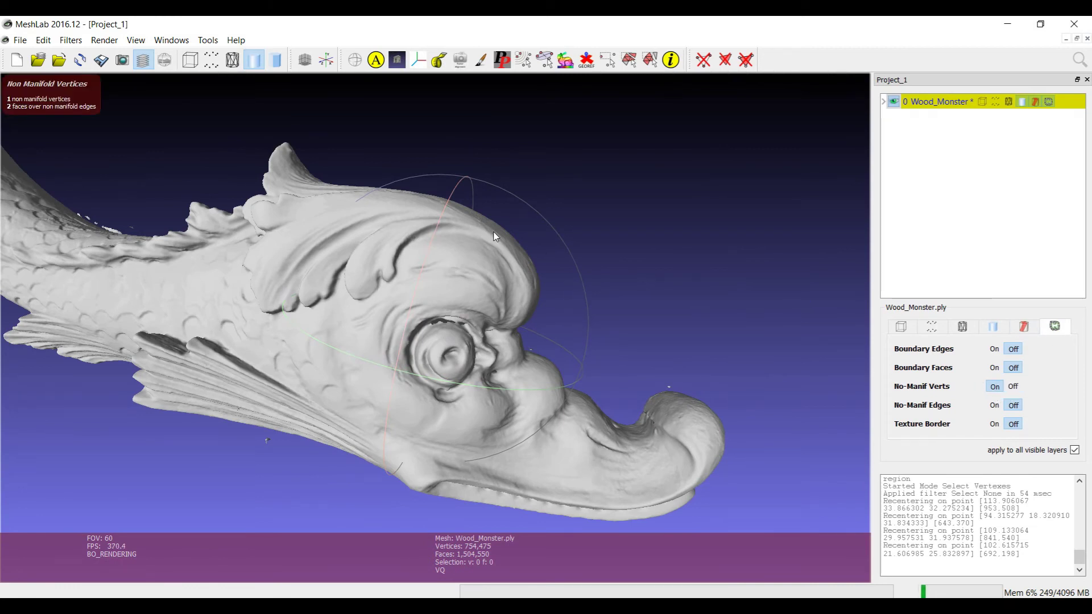
drag(494, 236, 427, 312)
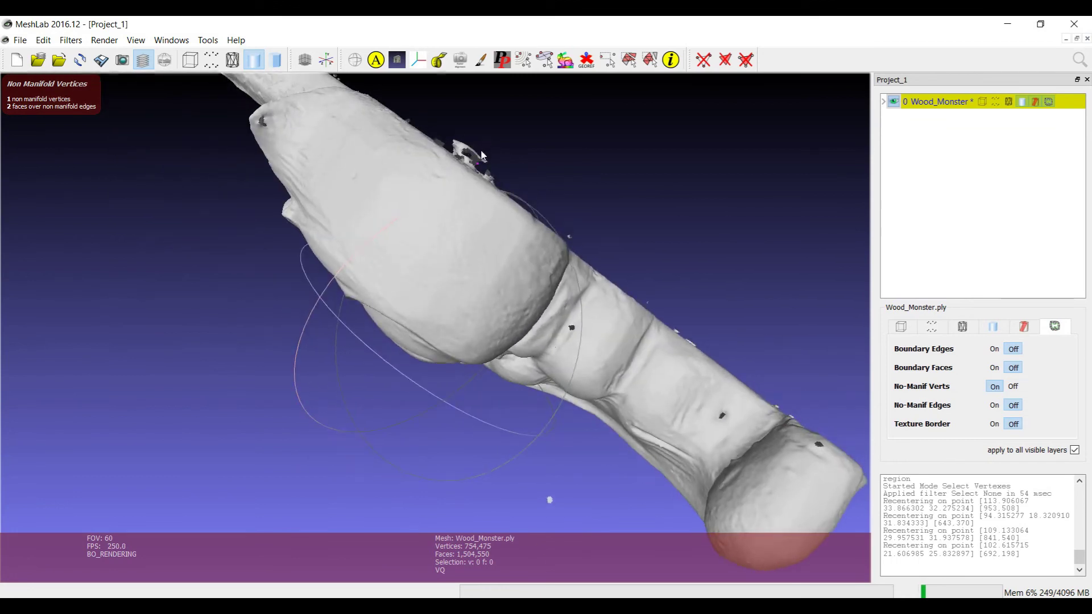
double_click(478, 160)
scroll(435, 328, up, 5)
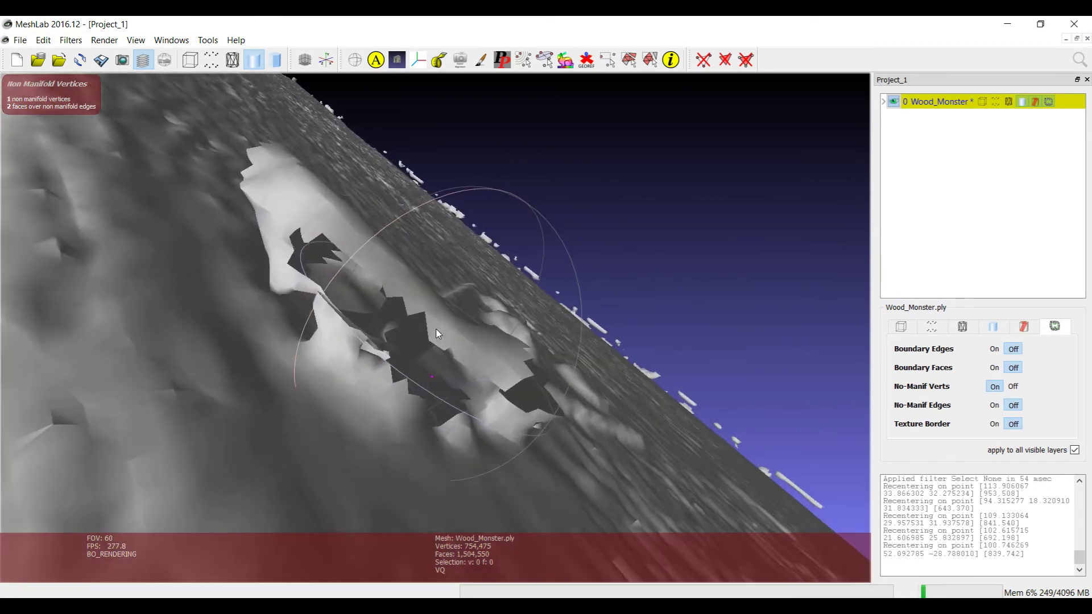
drag(436, 329, 415, 262)
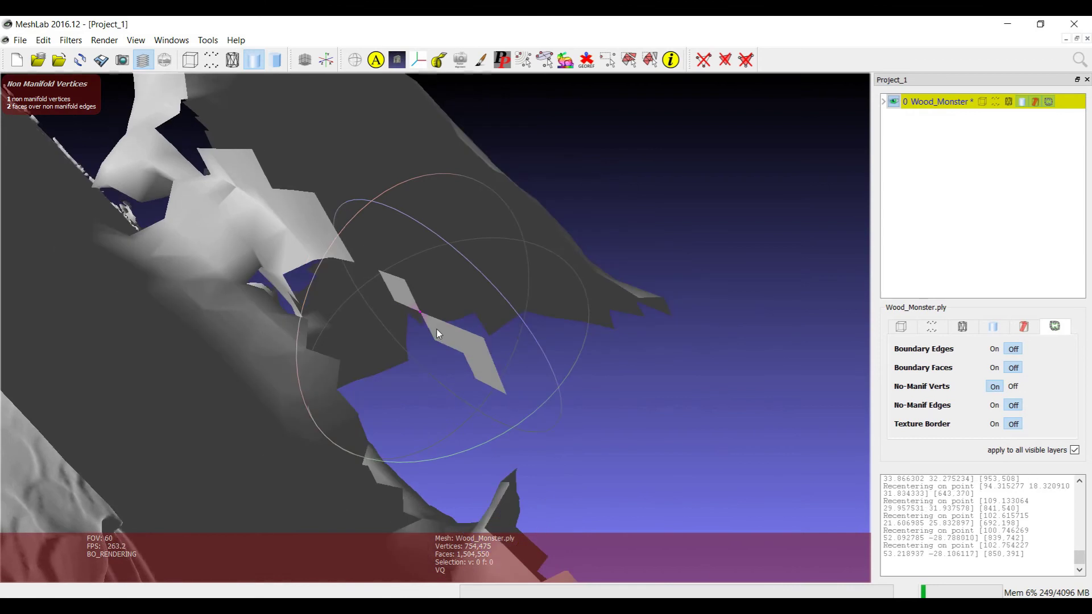
drag(436, 328, 476, 190)
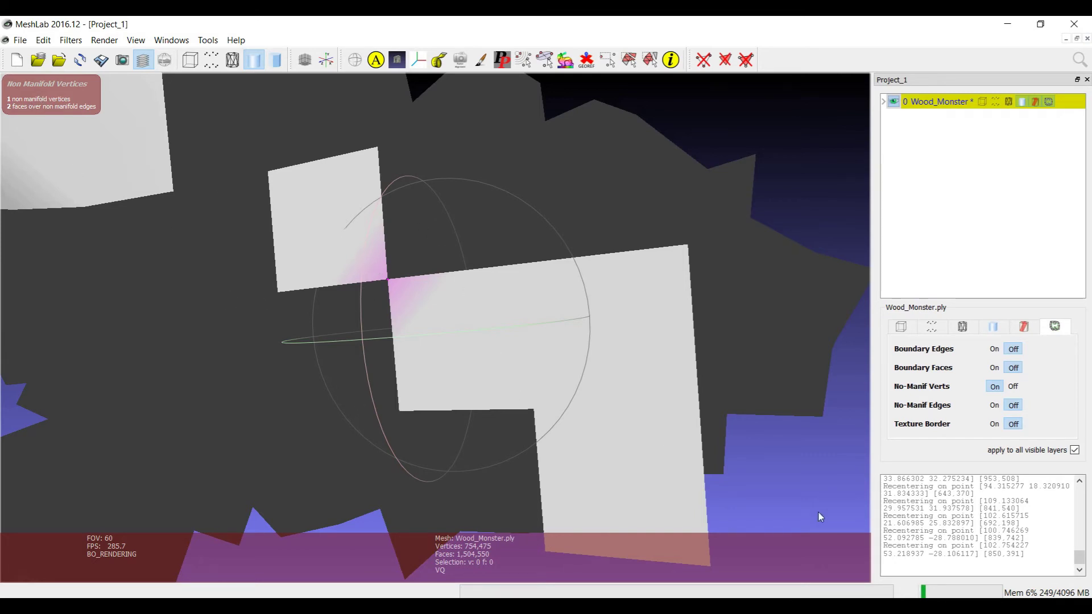
click(1014, 387)
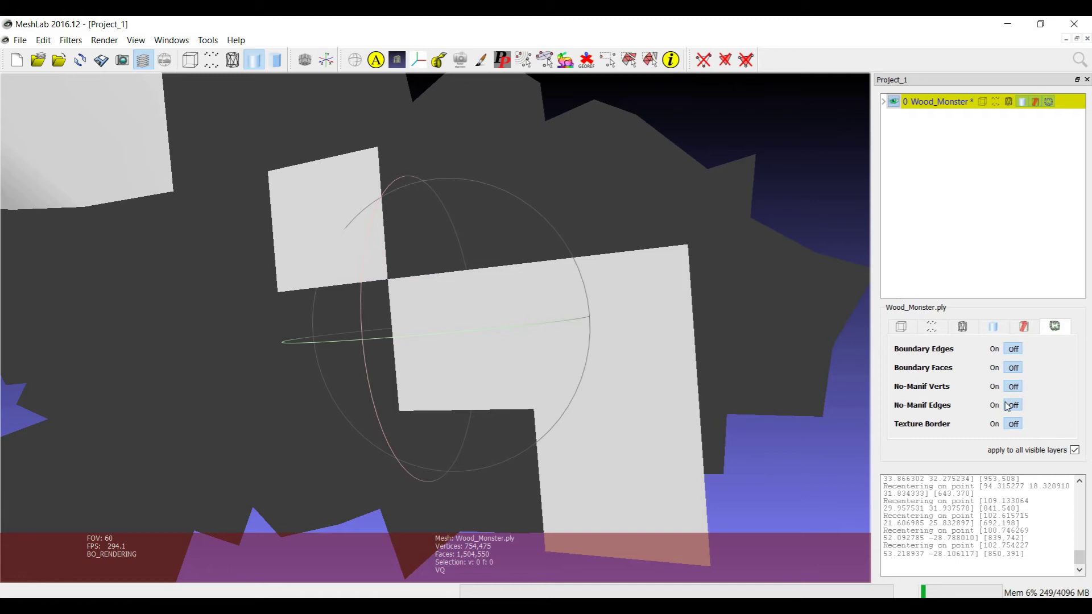
Check No-Manif Edges (0 found), turn it off, and uncheck 'apply to all visible layers'.
click(995, 405)
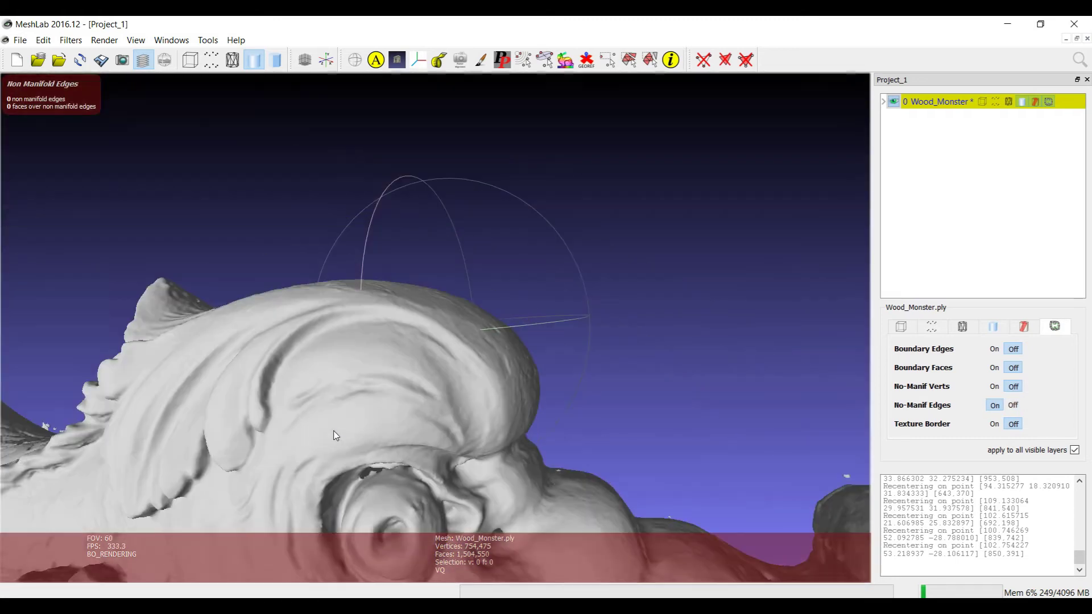
drag(330, 430, 333, 395)
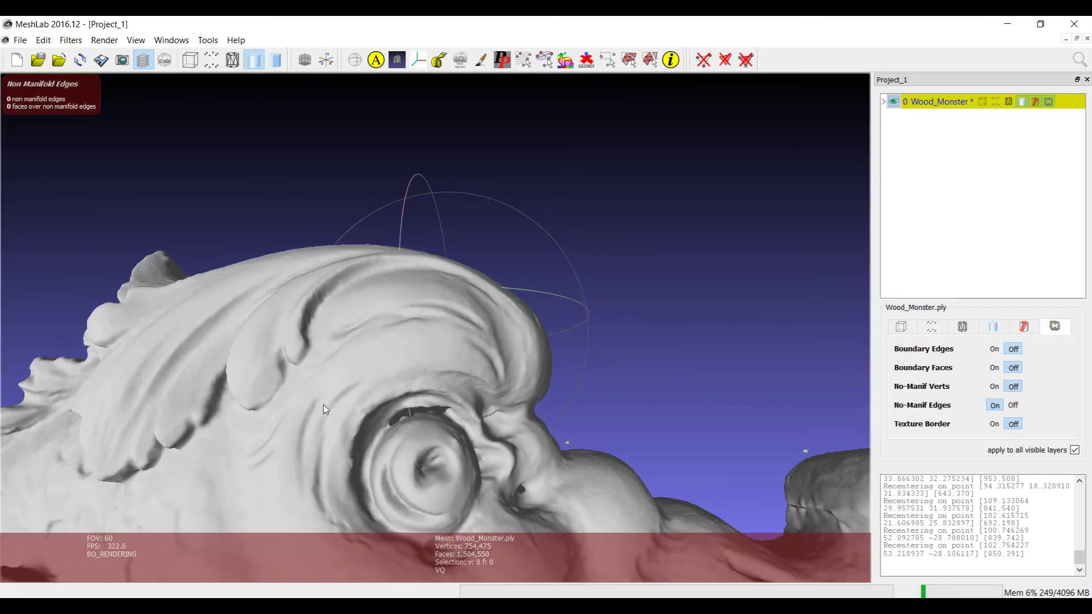
scroll(323, 409, down, 8)
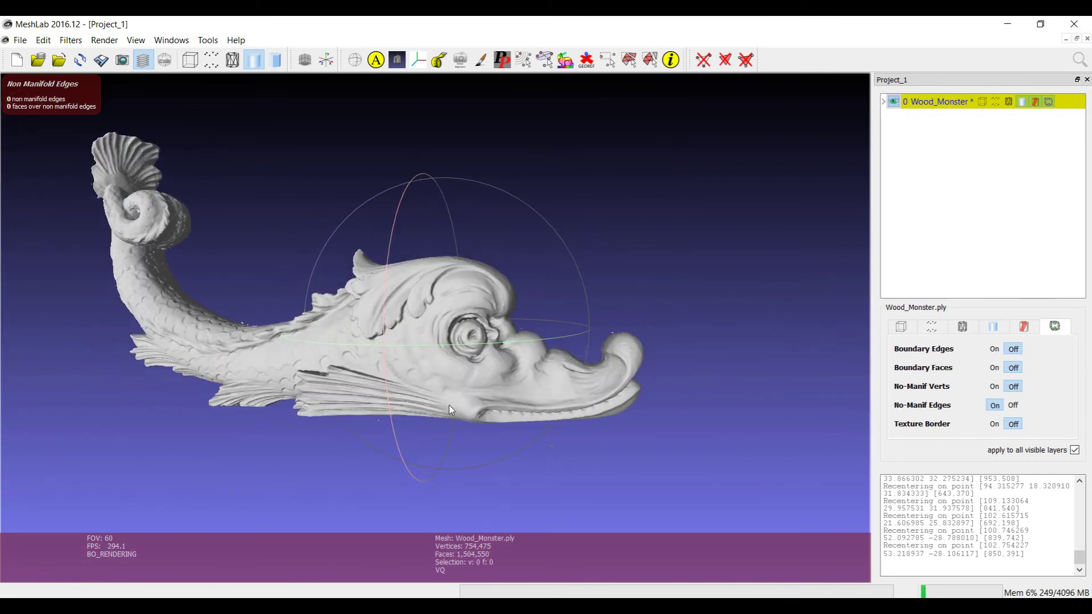
click(1017, 408)
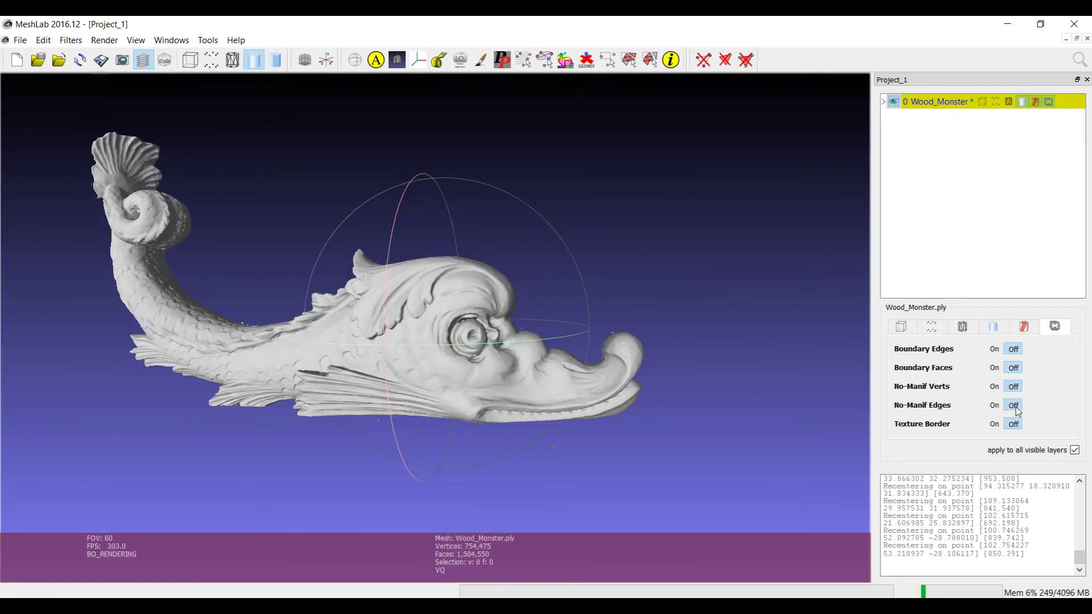
click(1076, 451)
Load gargo1M_tex.ply from File > Recent Files as a new layer.
click(20, 40)
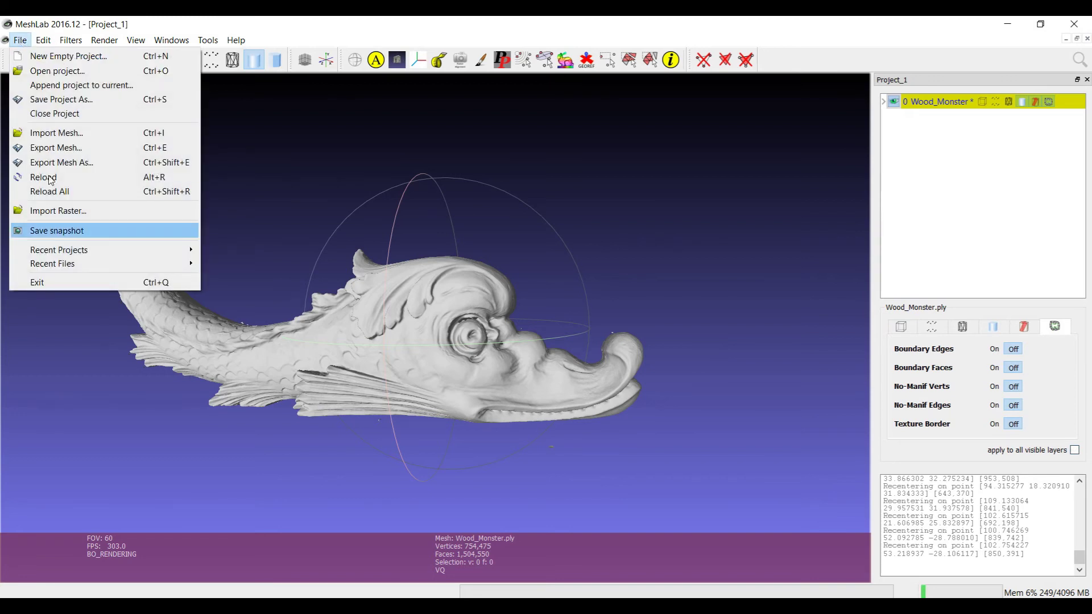
mouse_move(100, 265)
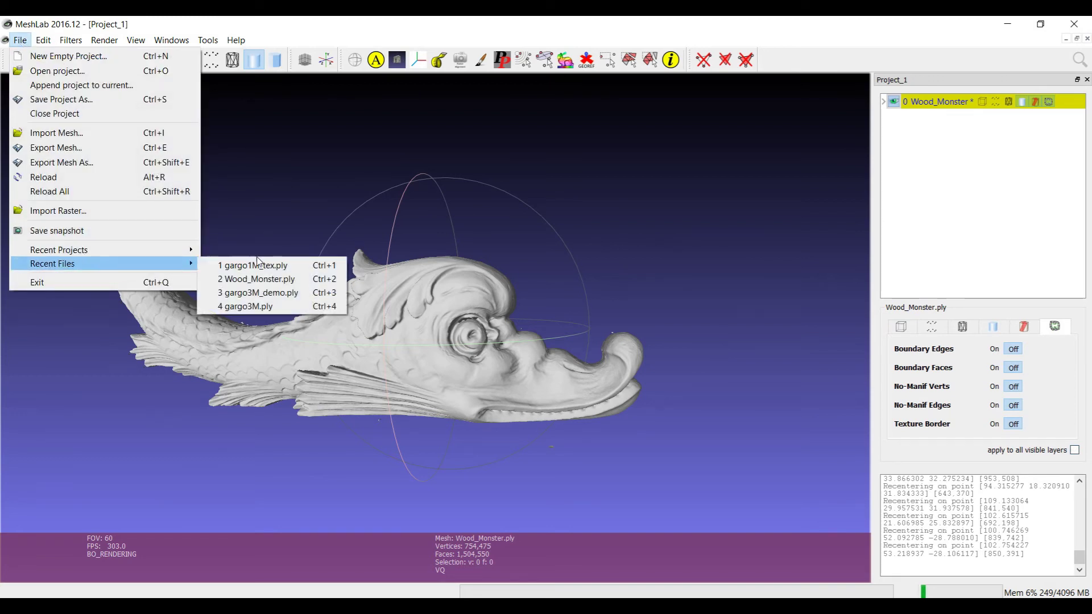
click(285, 269)
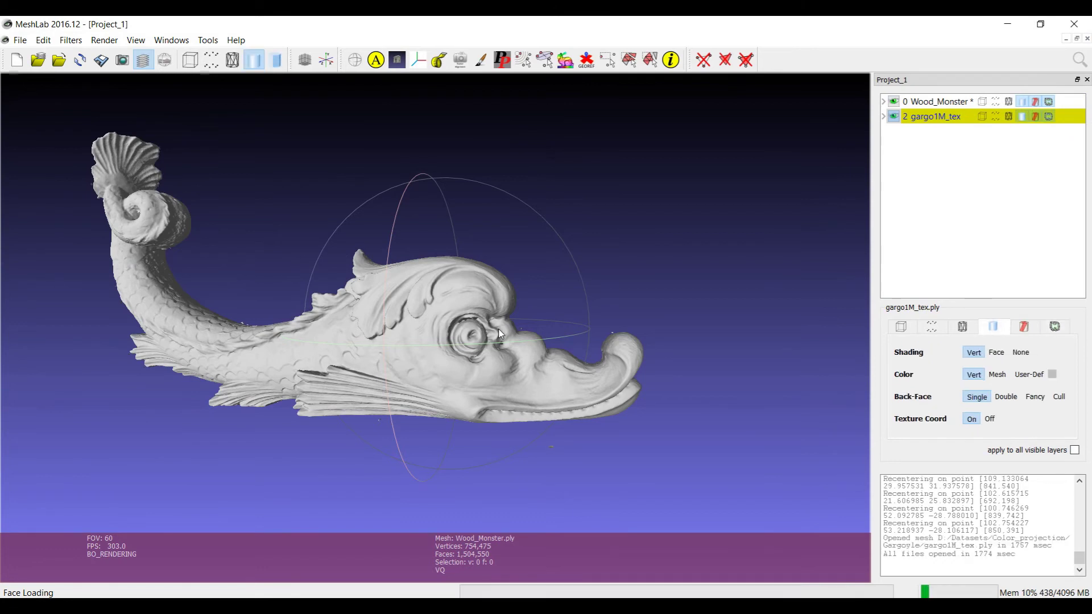
drag(396, 400, 569, 268)
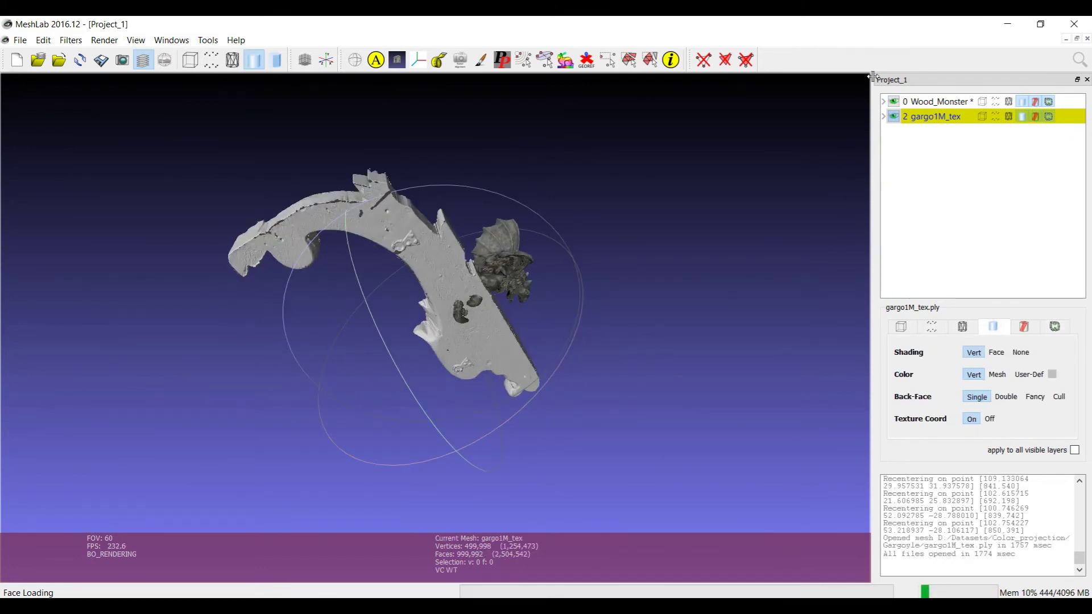
Hide Wood_Monster, keep gargo1M_tex current, and recentre on the gargoyle's front.
click(894, 101)
click(933, 116)
double_click(491, 281)
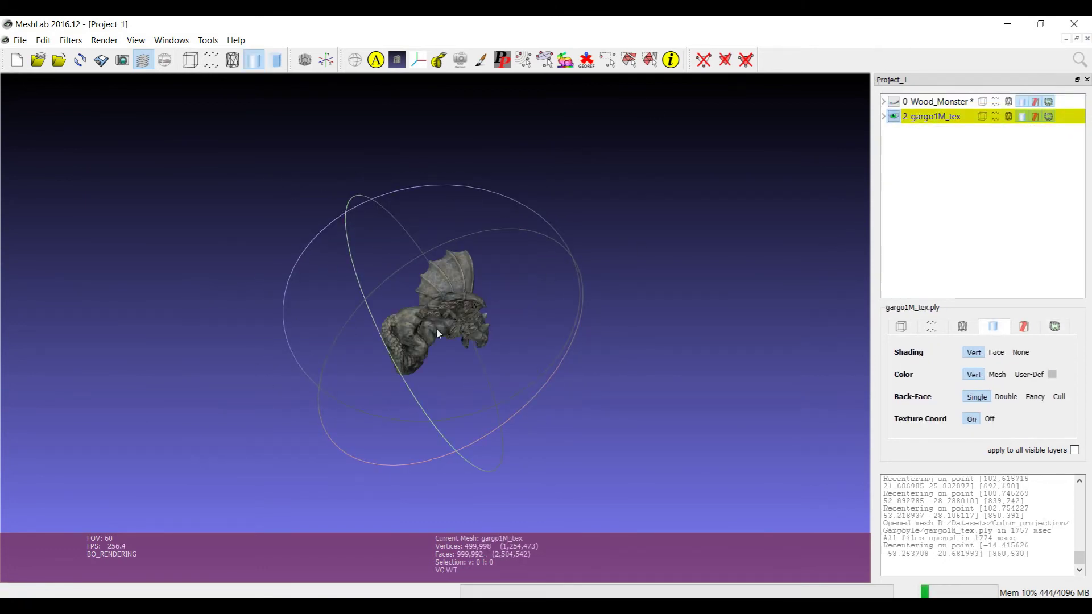
drag(436, 328, 483, 261)
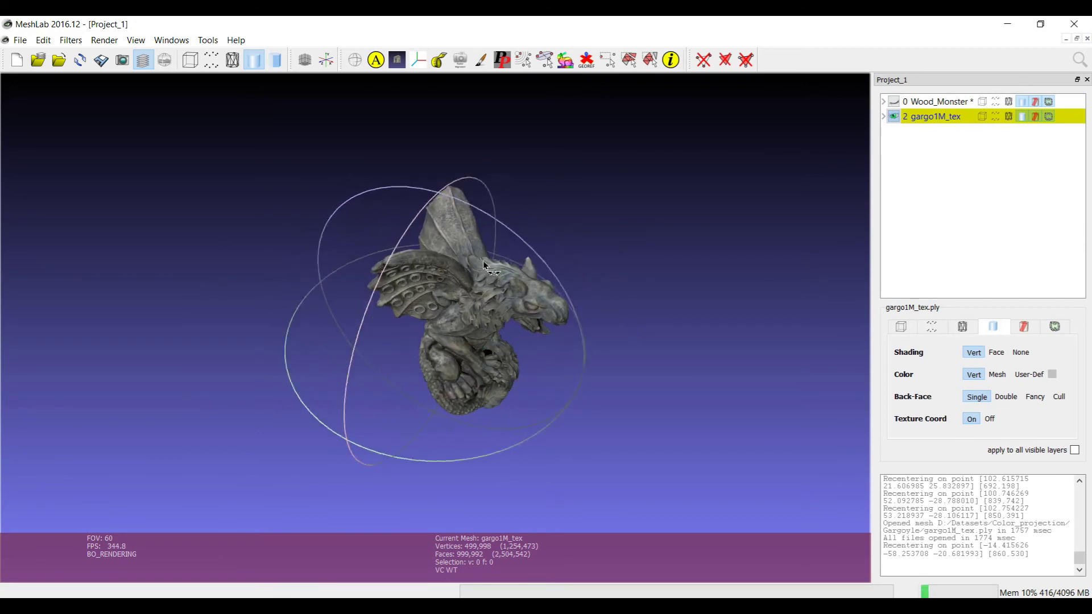
Turn on Texture Border, zoom and orbit over the gargoyle's magenta seams, then turn it off.
click(1053, 329)
click(995, 424)
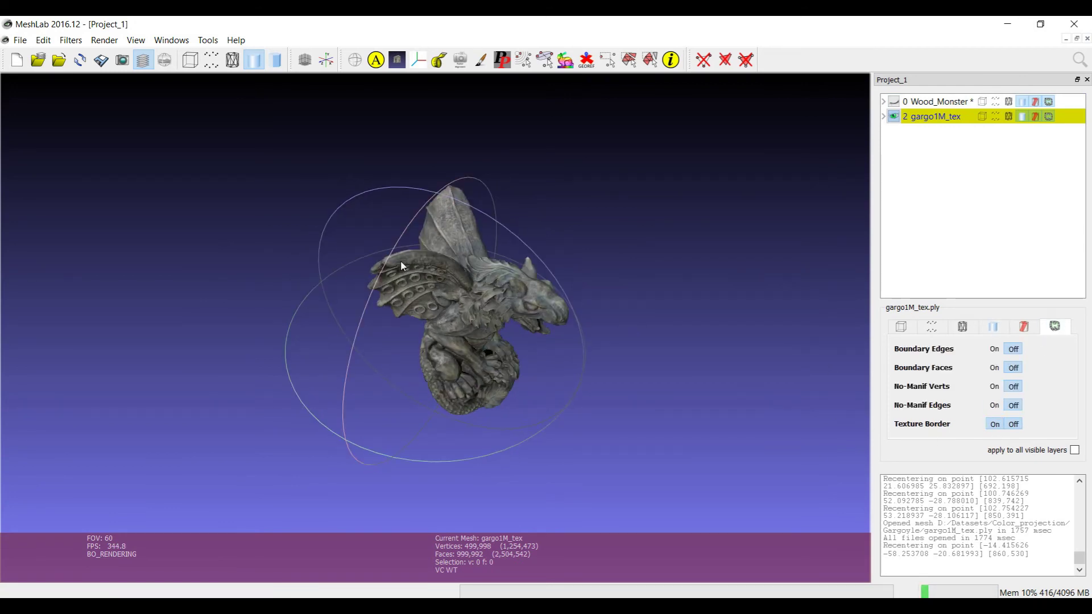
scroll(498, 284, up, 3)
scroll(500, 273, up, 5)
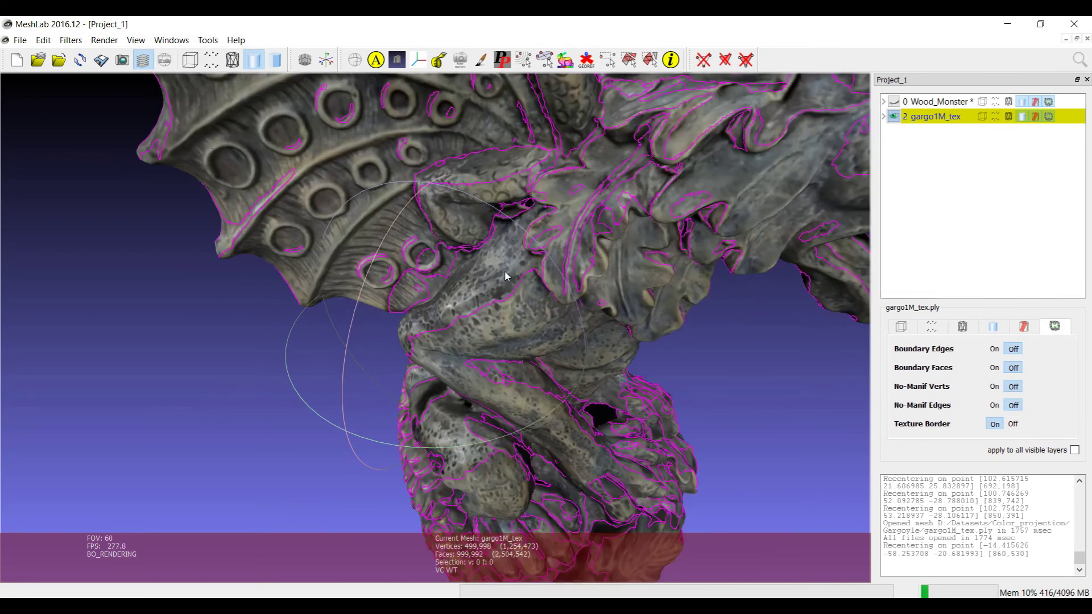
drag(499, 274, 536, 240)
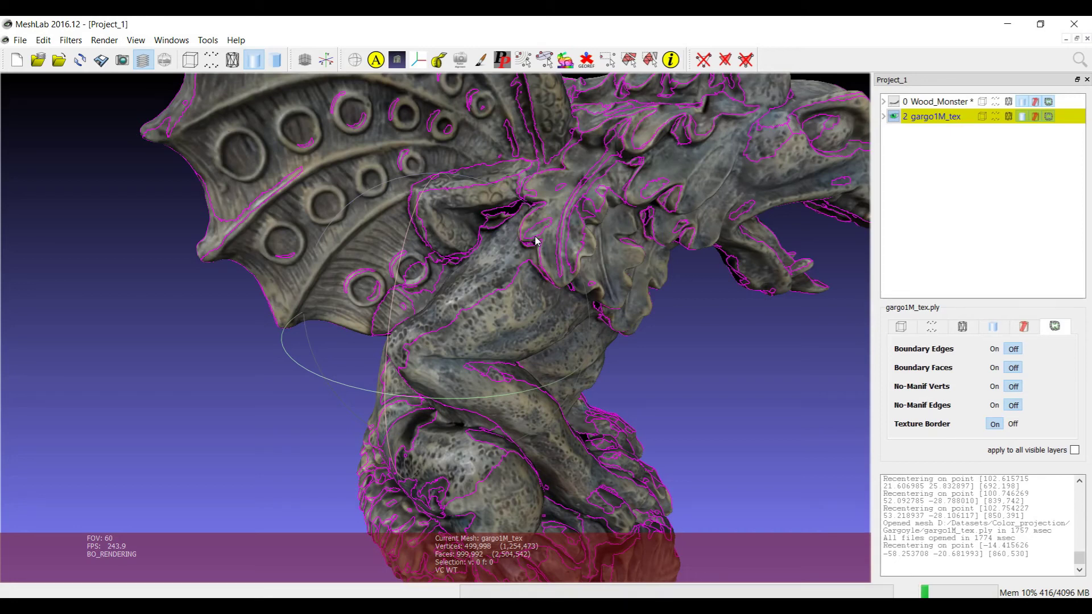
scroll(556, 310, down, 5)
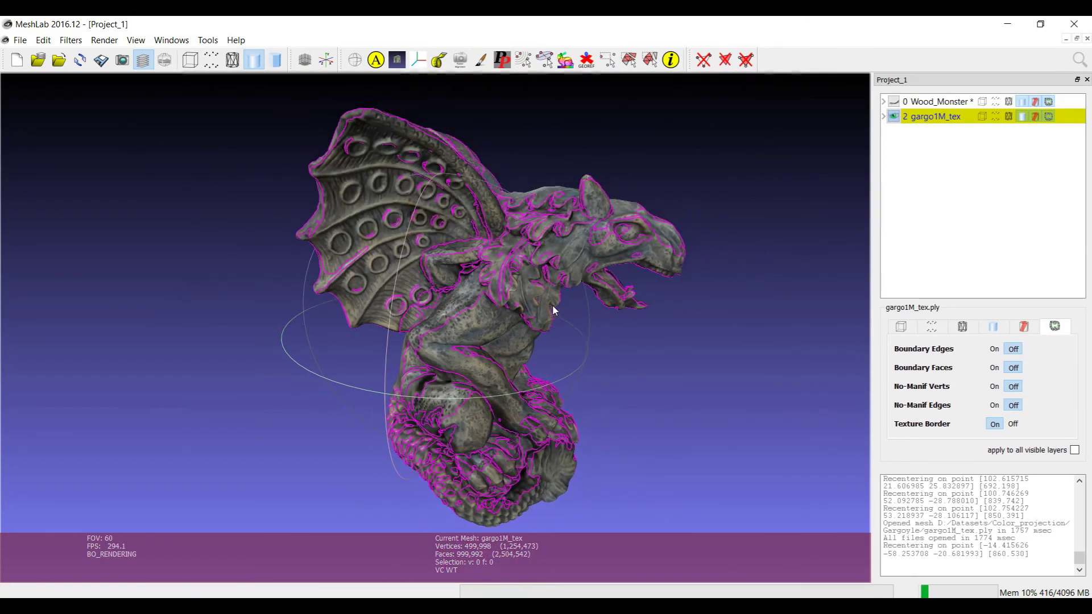
drag(555, 310, 482, 305)
scroll(572, 380, down, 5)
scroll(482, 305, up, 5)
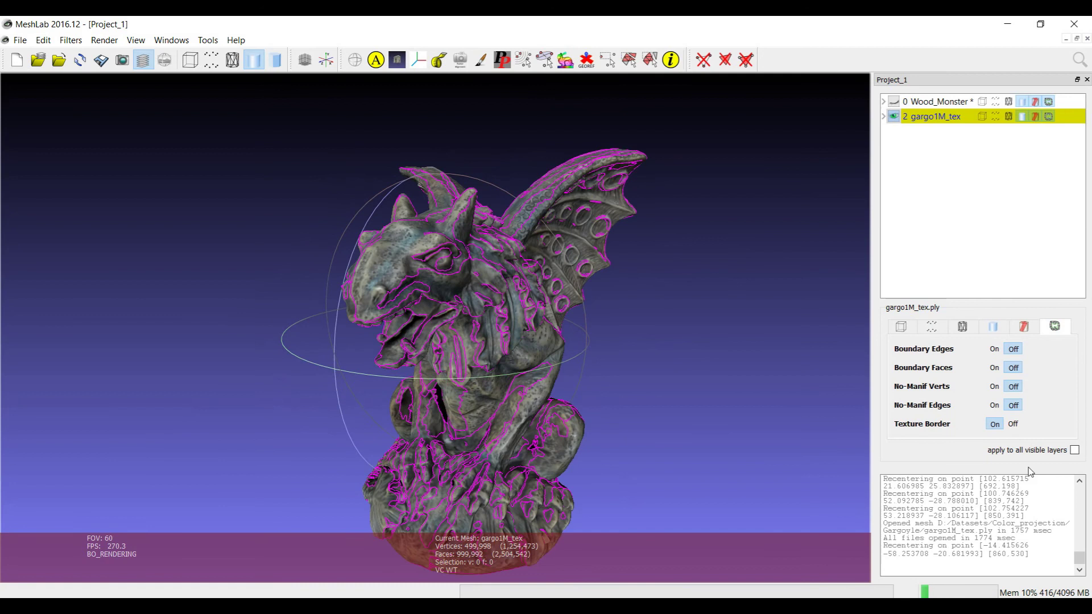
click(1013, 424)
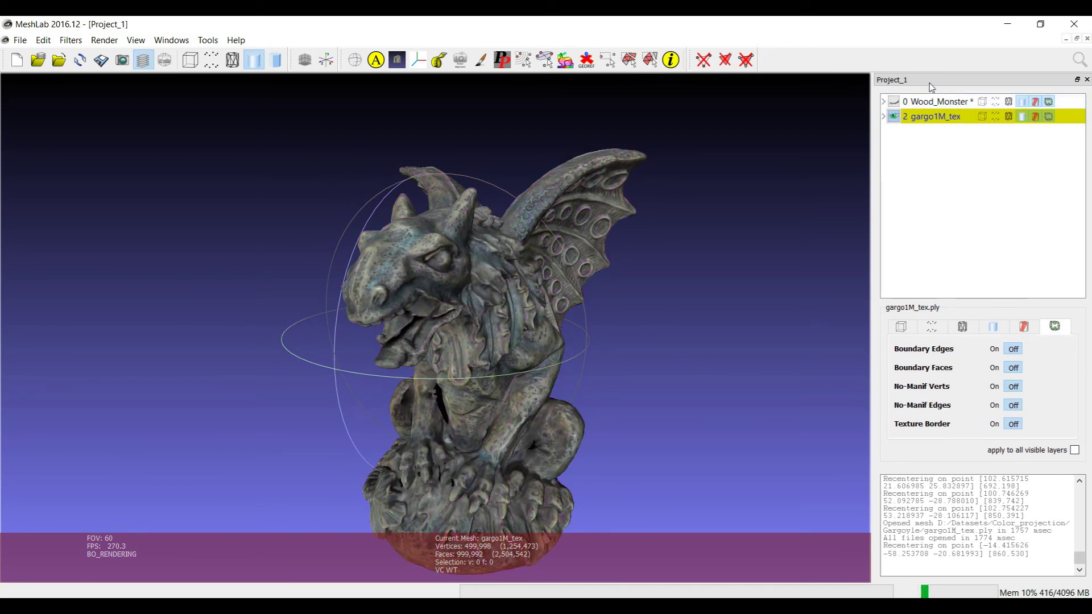
Unhide Wood_Monster, make gargo1M_tex current, enable 'apply to all visible layers' and Boundary Edges.
click(894, 104)
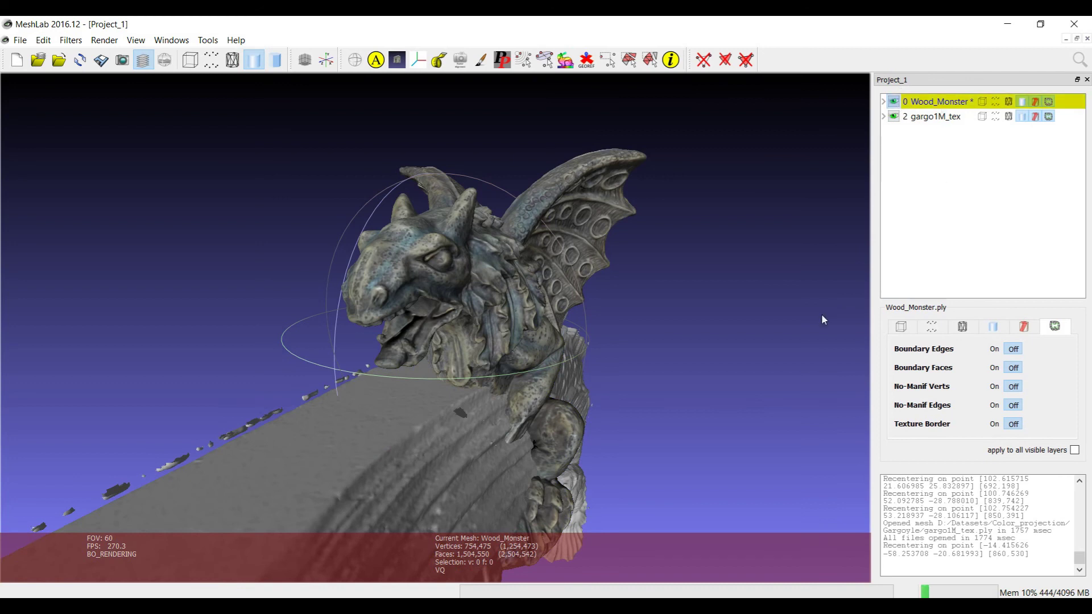
drag(822, 313, 683, 341)
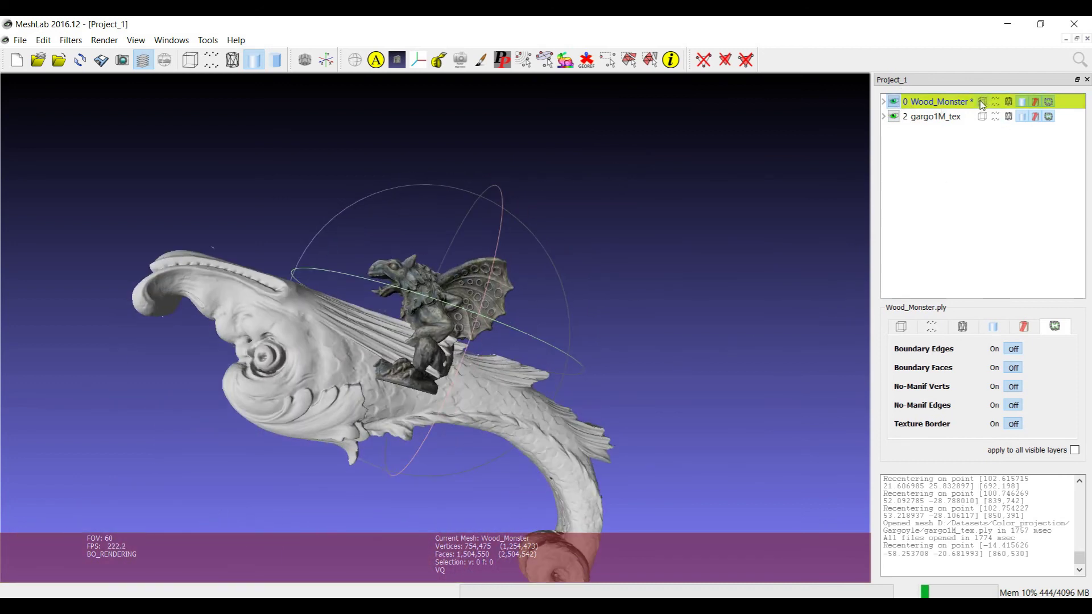
click(948, 120)
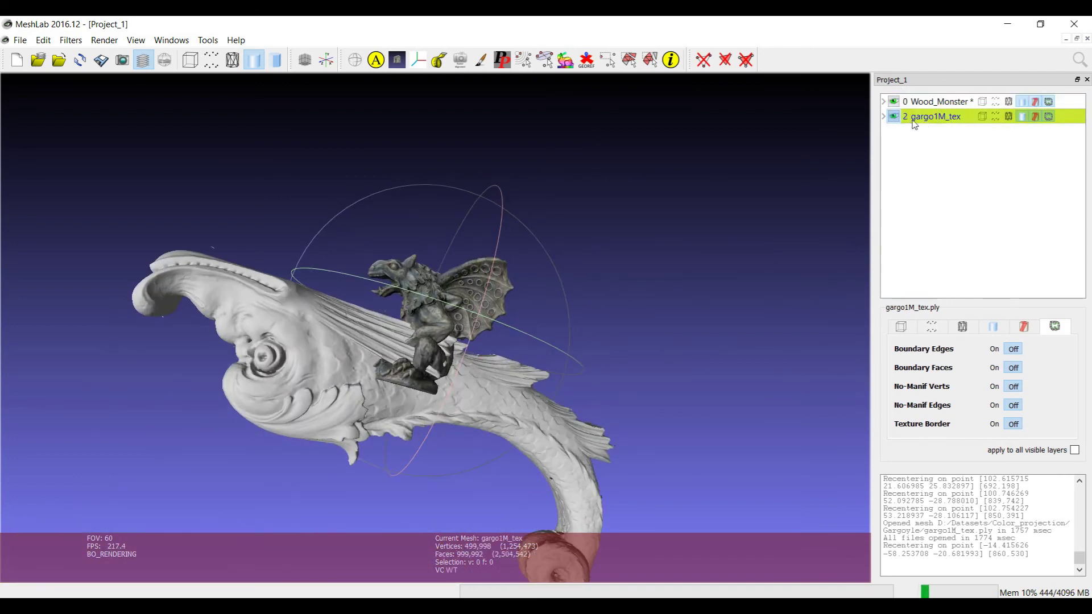
click(1075, 450)
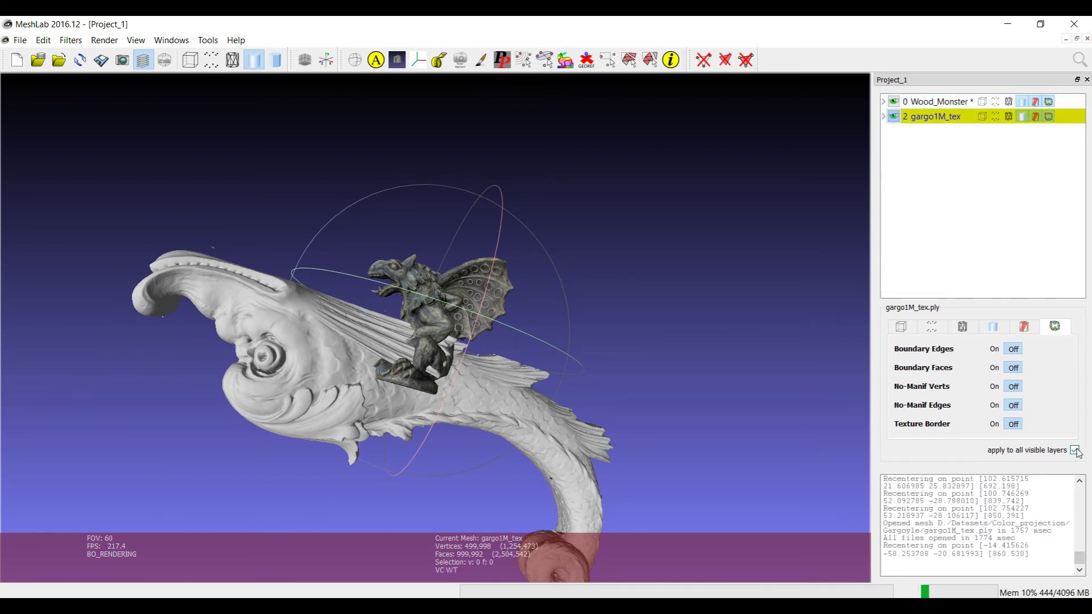
click(994, 349)
Orbit both meshes to compare boundary edges: 0 on gargo1M_tex, 4318 green on Wood_Monster.
drag(520, 347, 540, 333)
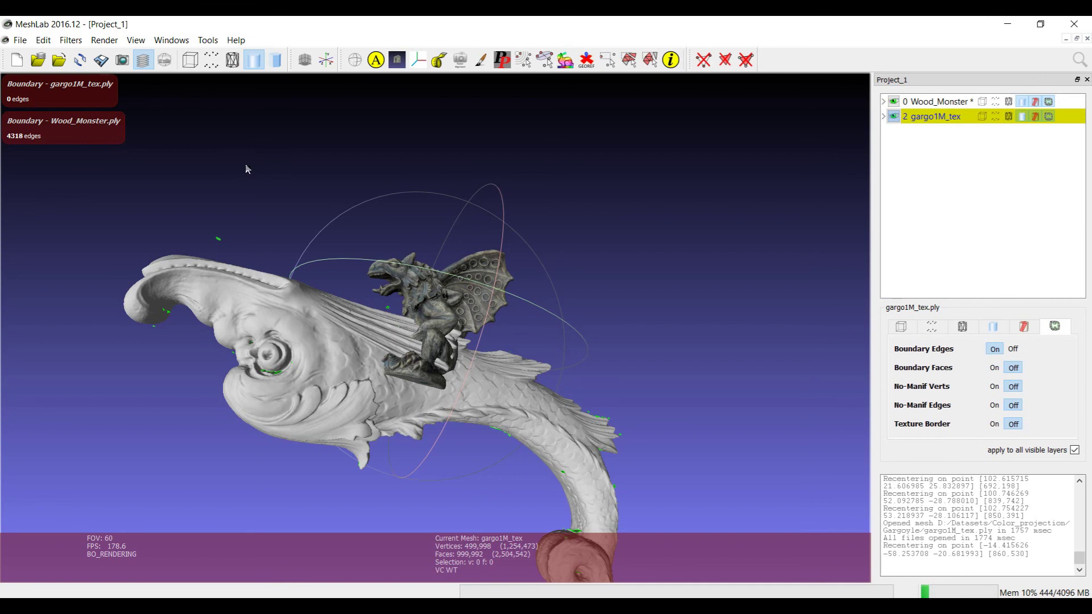
drag(393, 433, 455, 288)
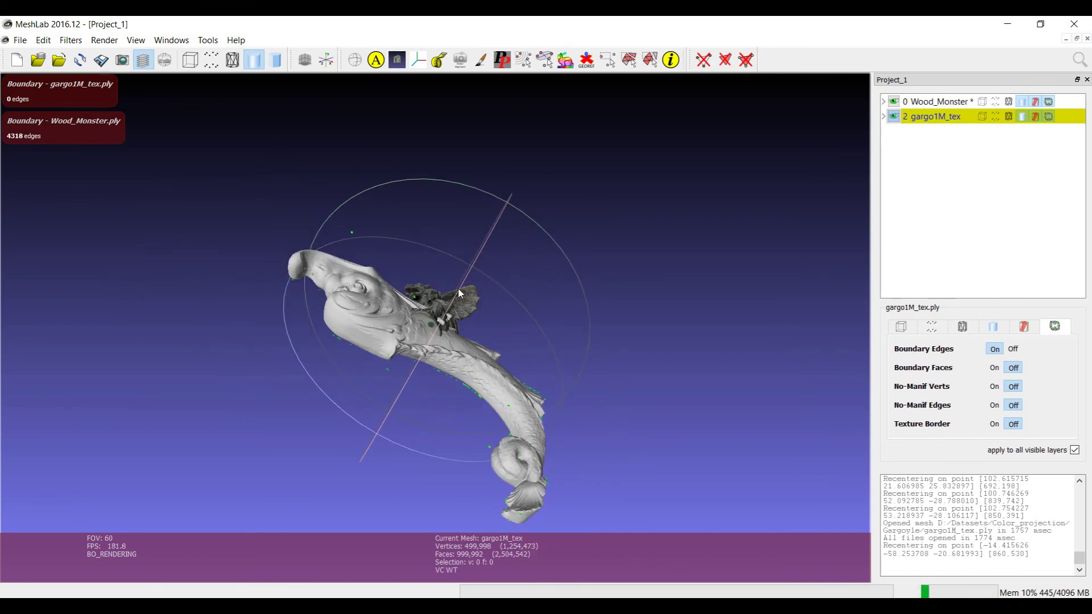